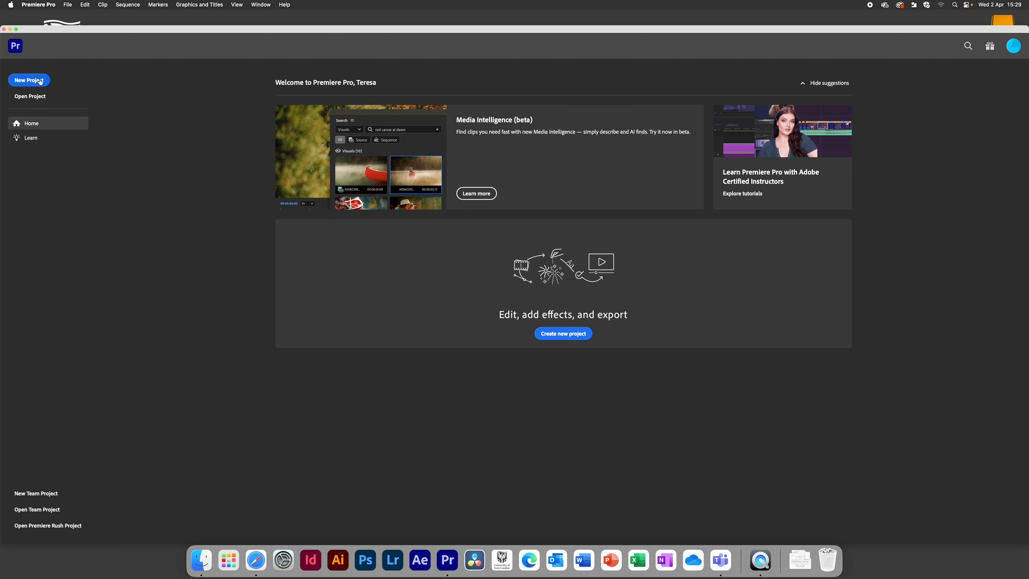
Step: Start a new project and name it TUTORIAL
{"action": "left_click", "coordinate": [29, 81]}
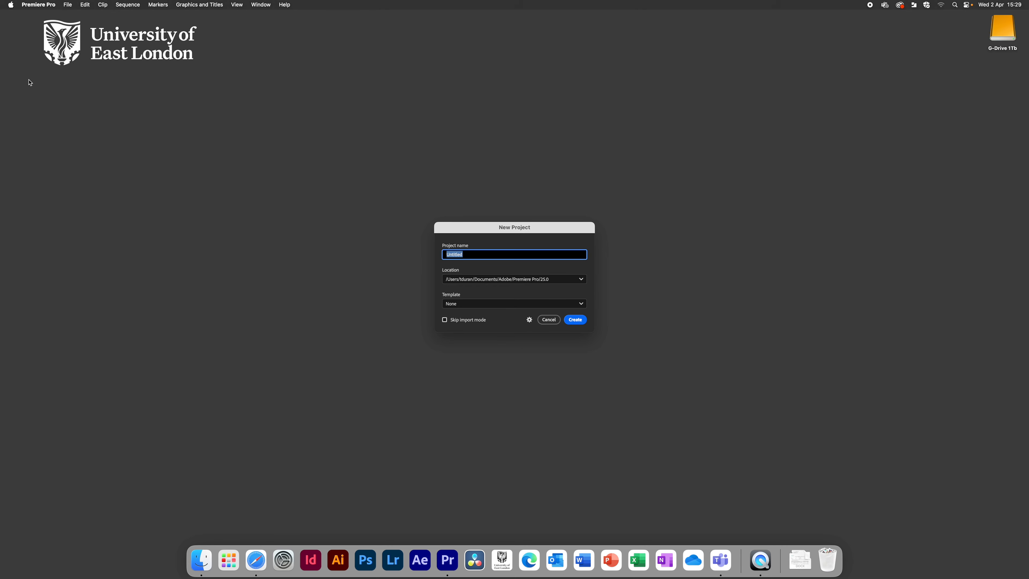
{"action": "type", "text": "TUTORIAL"}
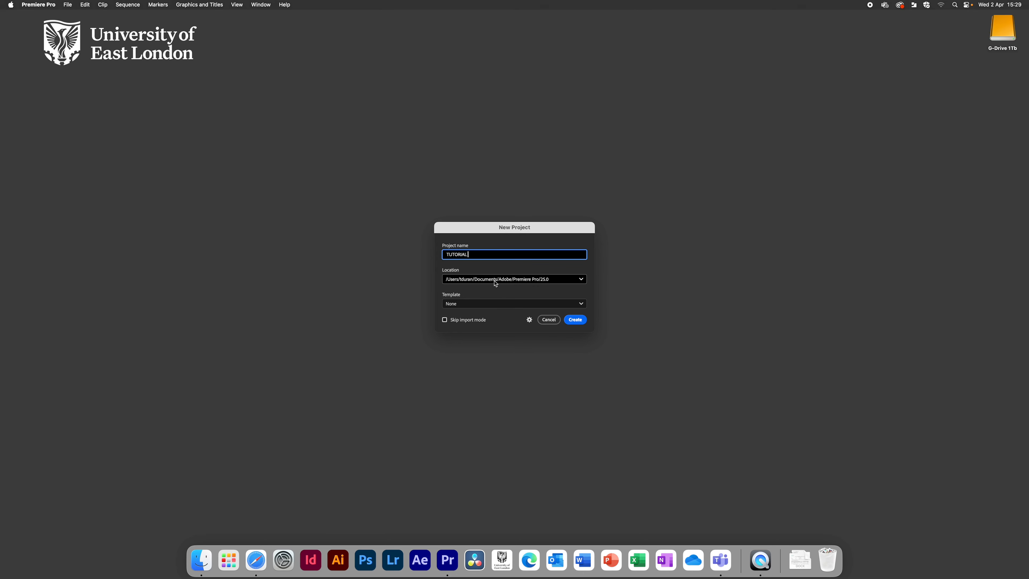
Step: Switch to Finder, examine the default project location Documents/Adobe/Premiere Pro/25.0, and close the Finder window
{"action": "left_click", "coordinate": [203, 561]}
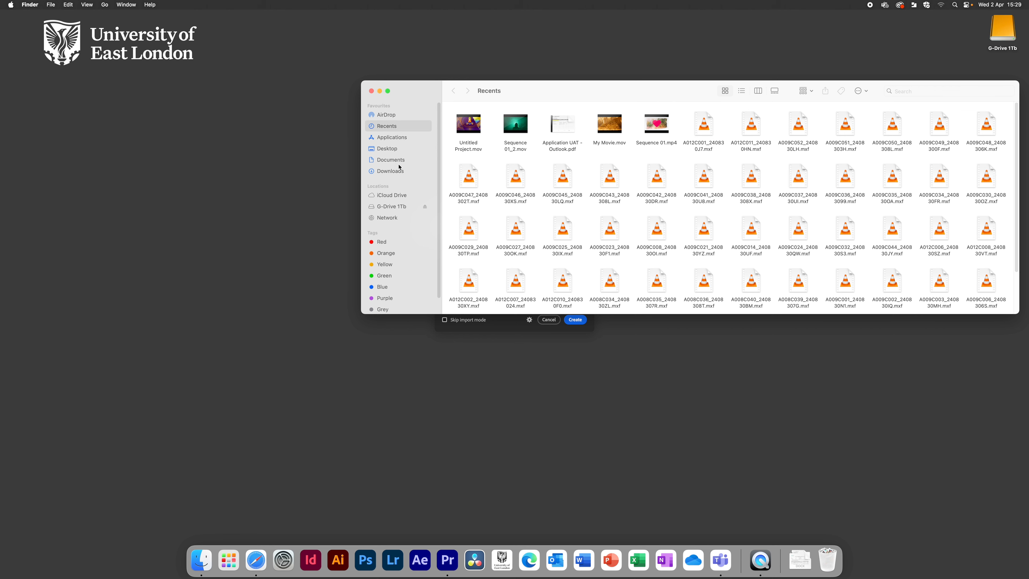
{"action": "left_click", "coordinate": [401, 164]}
{"action": "left_click_drag", "start_coordinate": [421, 96], "coordinate": [188, 222]}
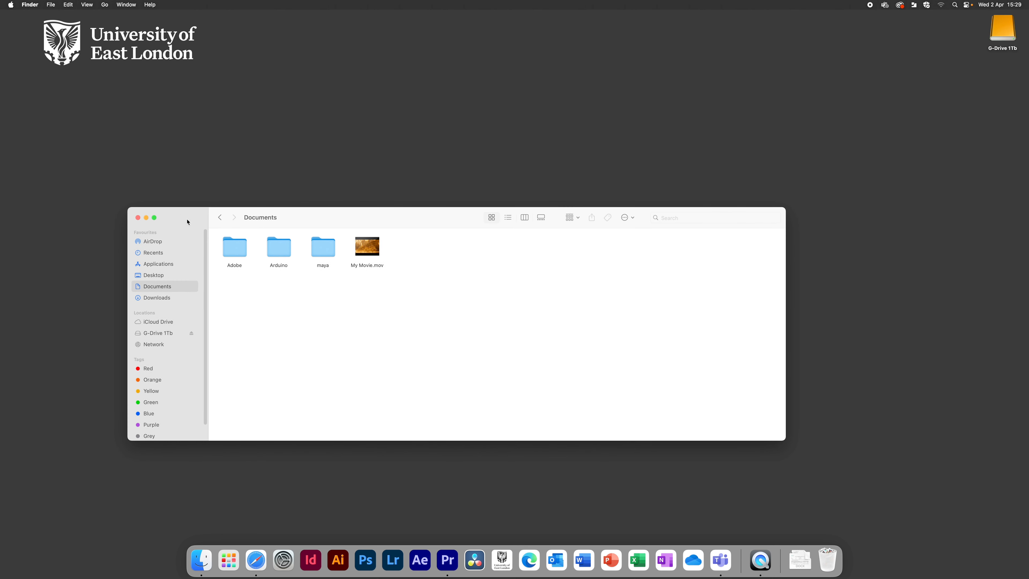
{"action": "left_click", "coordinate": [239, 253]}
{"action": "double_click", "coordinate": [239, 253]}
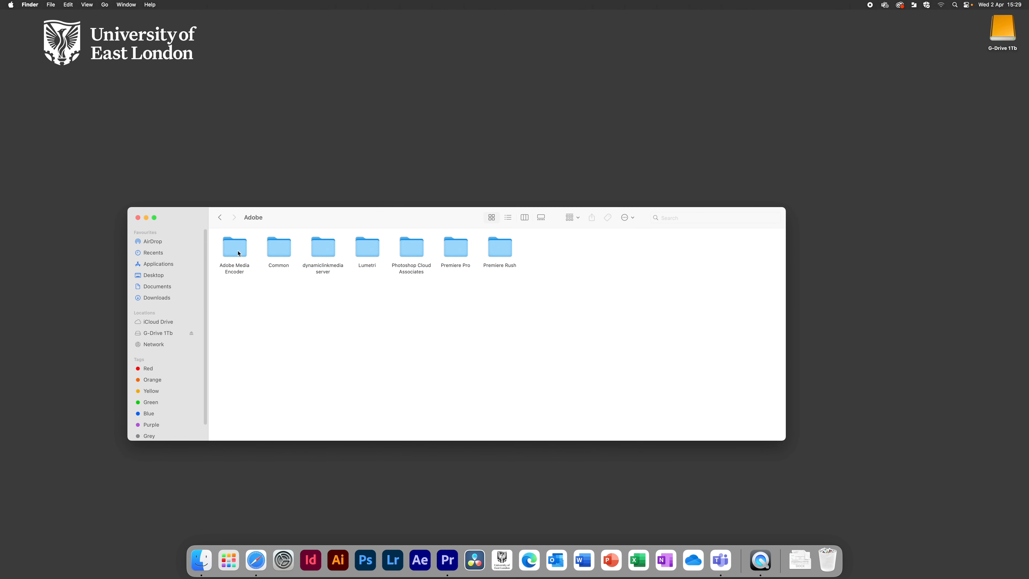
{"action": "left_click", "coordinate": [464, 254]}
{"action": "double_click", "coordinate": [463, 252]}
{"action": "left_click", "coordinate": [242, 249]}
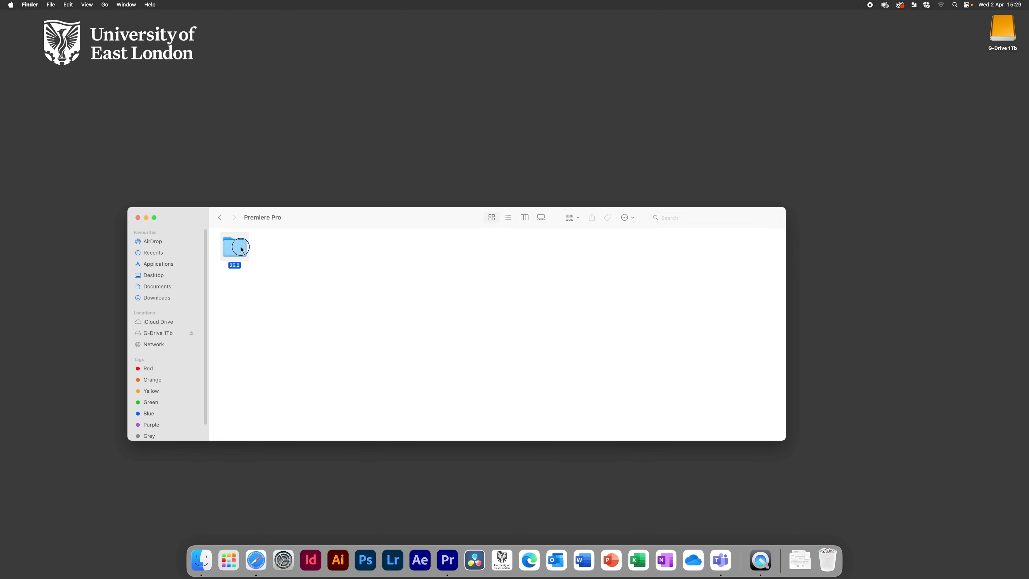
{"action": "double_click", "coordinate": [242, 249]}
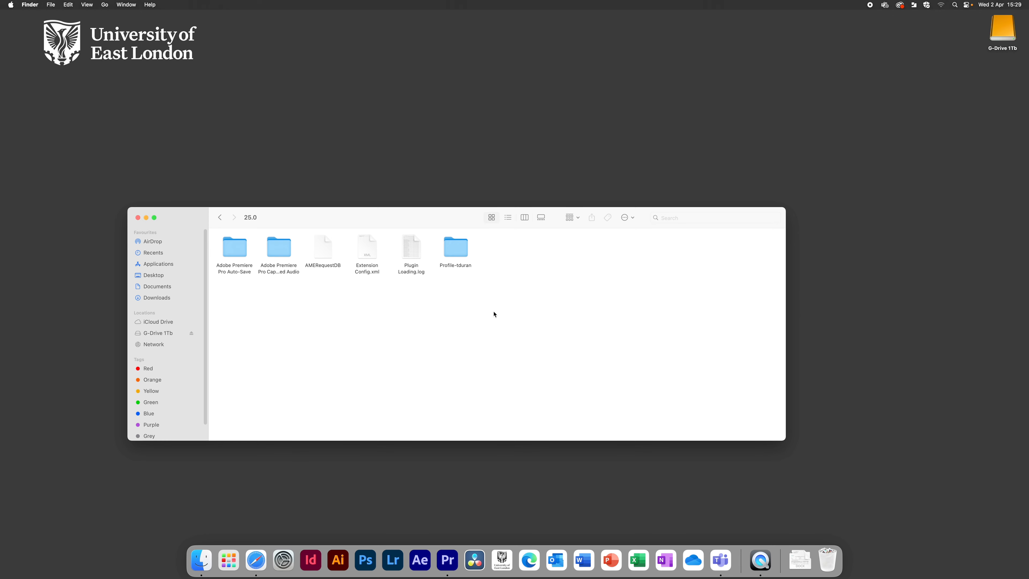
{"action": "left_click", "coordinate": [138, 218]}
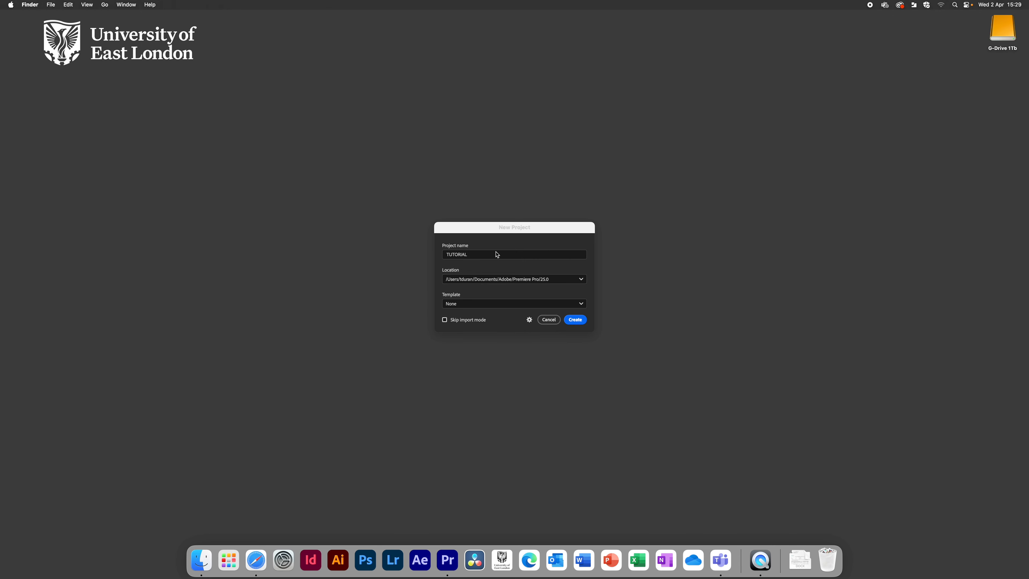
Step: Set the new project's location to the Premiere folder inside Video Tutorial Setup New Project on the G-Drive 1Tb drive
{"action": "left_click", "coordinate": [495, 239]}
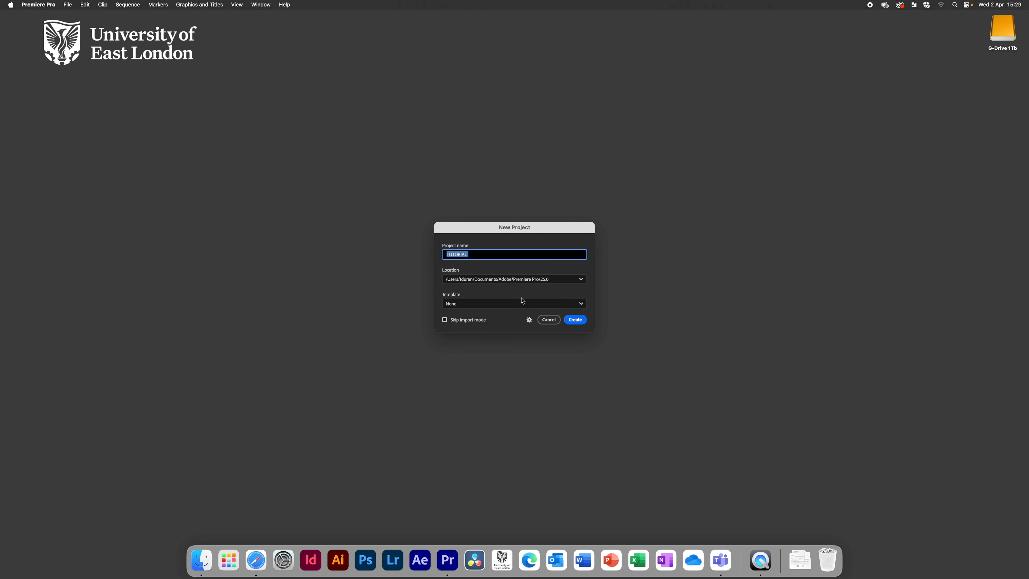
{"action": "left_click", "coordinate": [582, 280]}
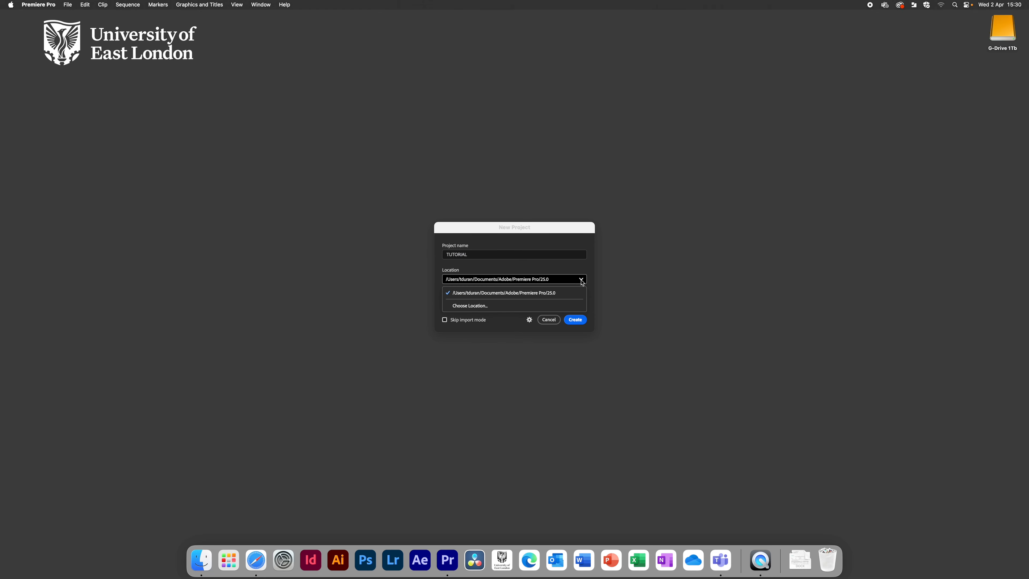
{"action": "left_click", "coordinate": [479, 306]}
{"action": "left_click", "coordinate": [505, 348]}
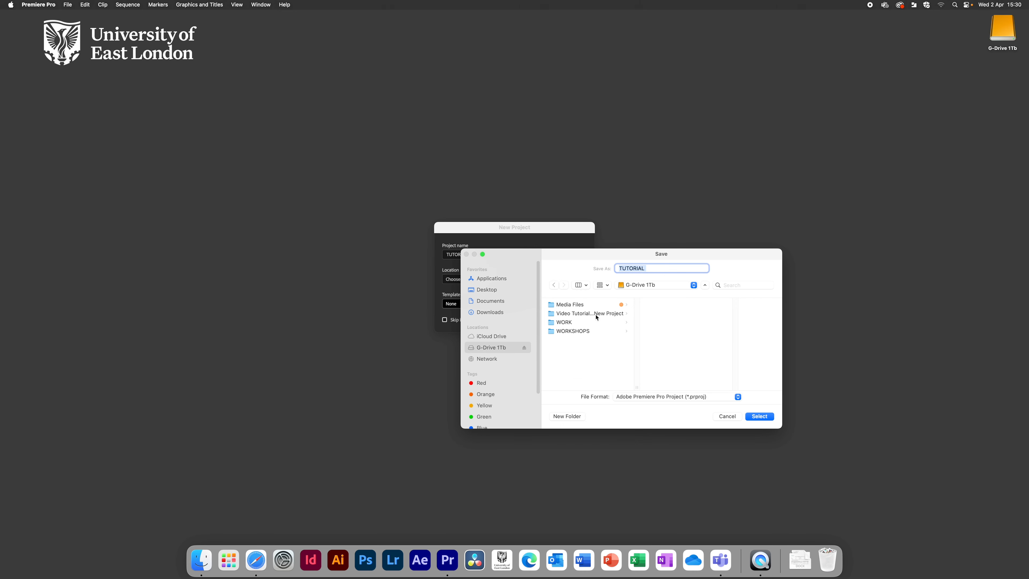
{"action": "left_click", "coordinate": [598, 317]}
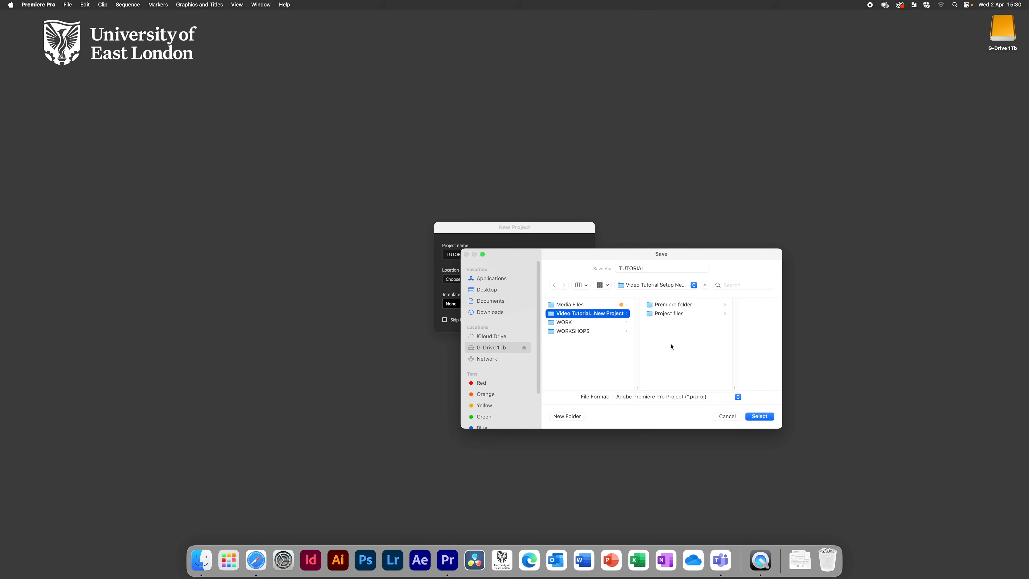
{"action": "left_click", "coordinate": [678, 316]}
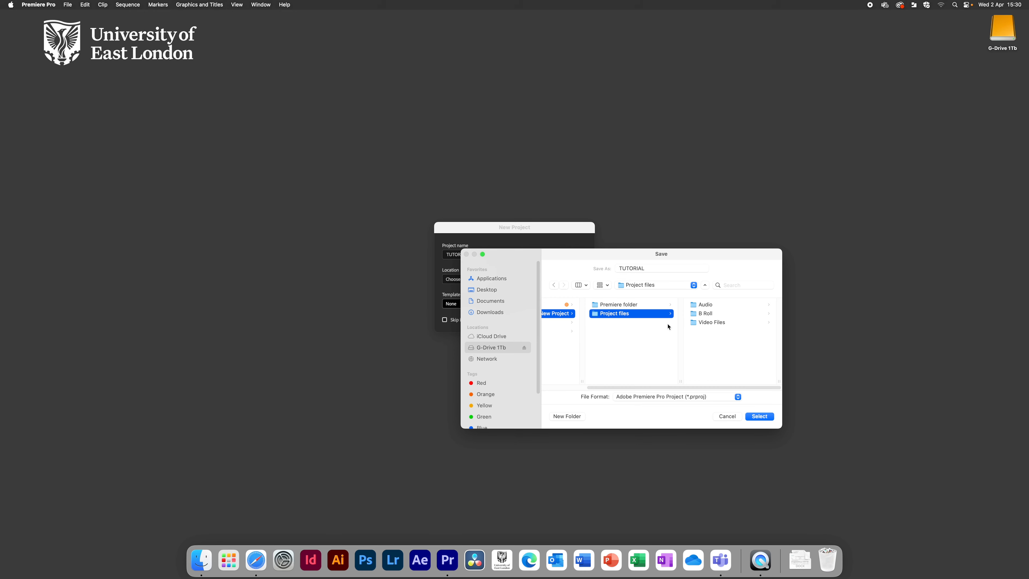
{"action": "left_click", "coordinate": [597, 307]}
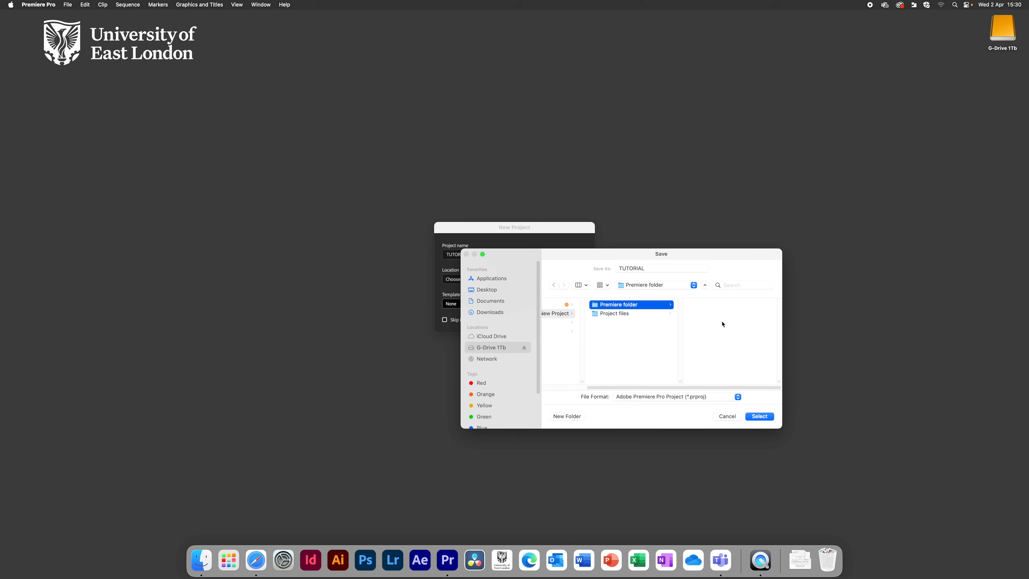
{"action": "left_click", "coordinate": [771, 419]}
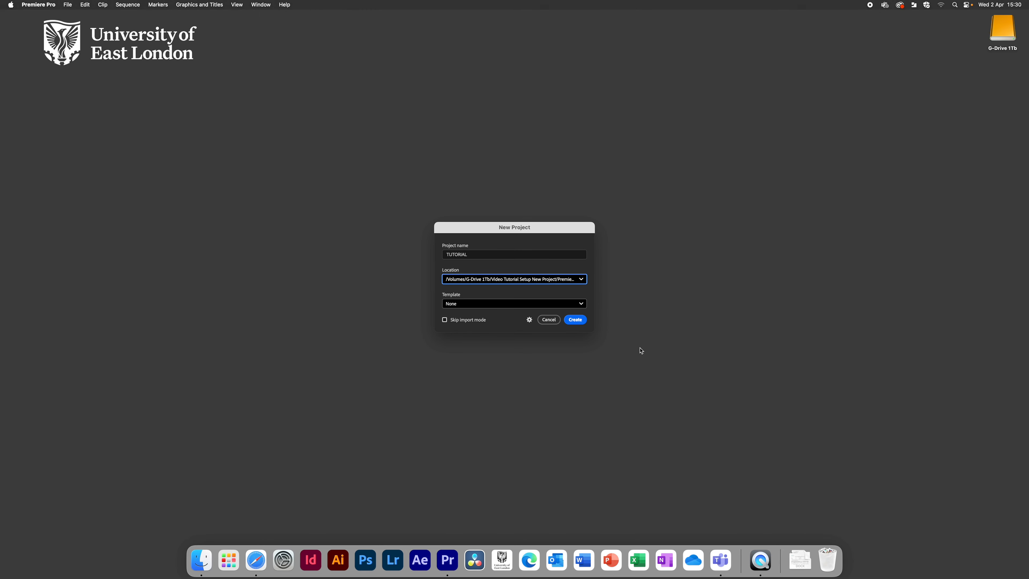
Step: Create the project and skip the initial media import
{"action": "left_click", "coordinate": [577, 320]}
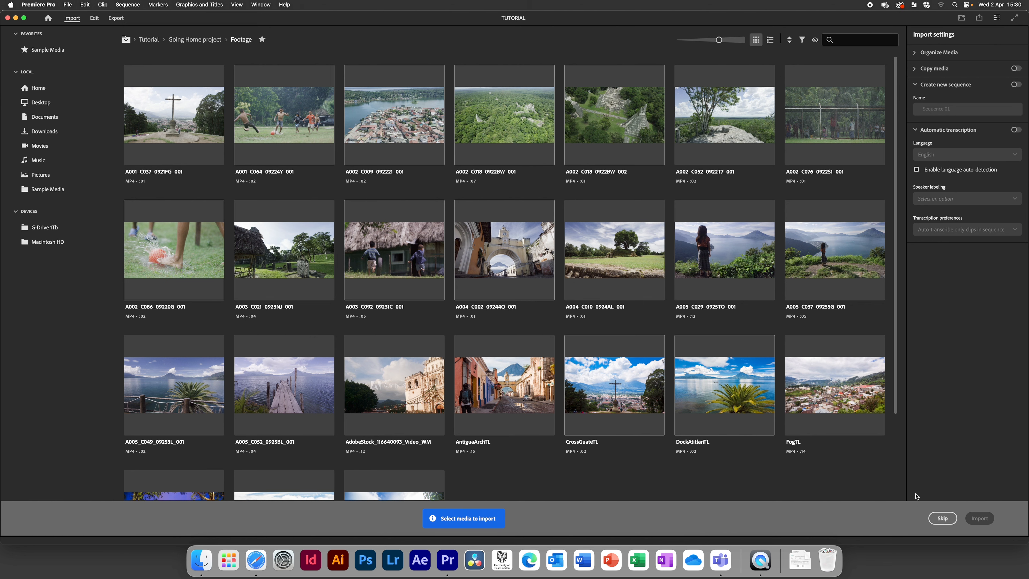
{"action": "left_click", "coordinate": [944, 521]}
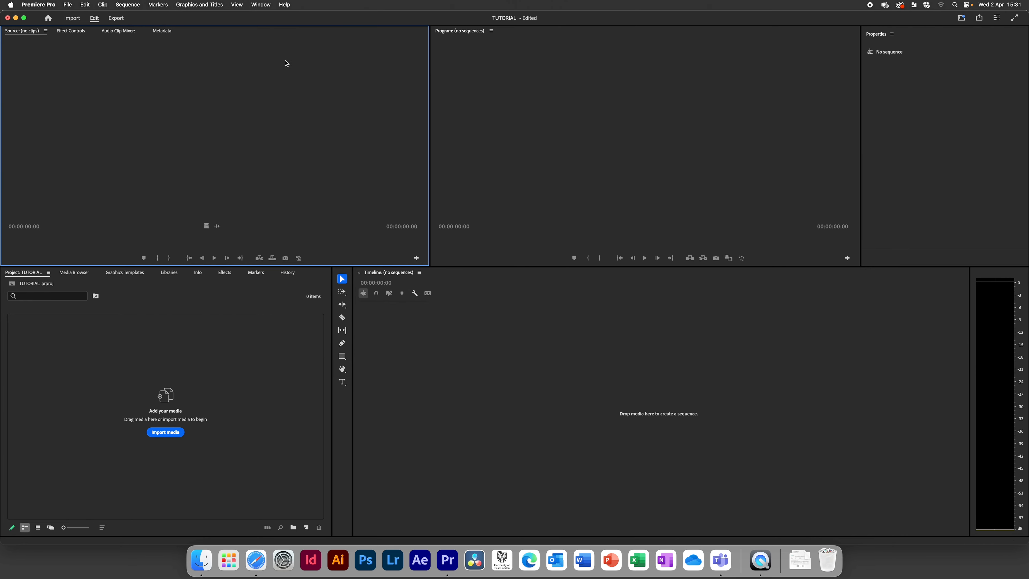
Step: Switch to the Learning workspace and return to the Editing workspace
{"action": "left_click", "coordinate": [268, 4]}
{"action": "mouse_move", "coordinate": [270, 21]}
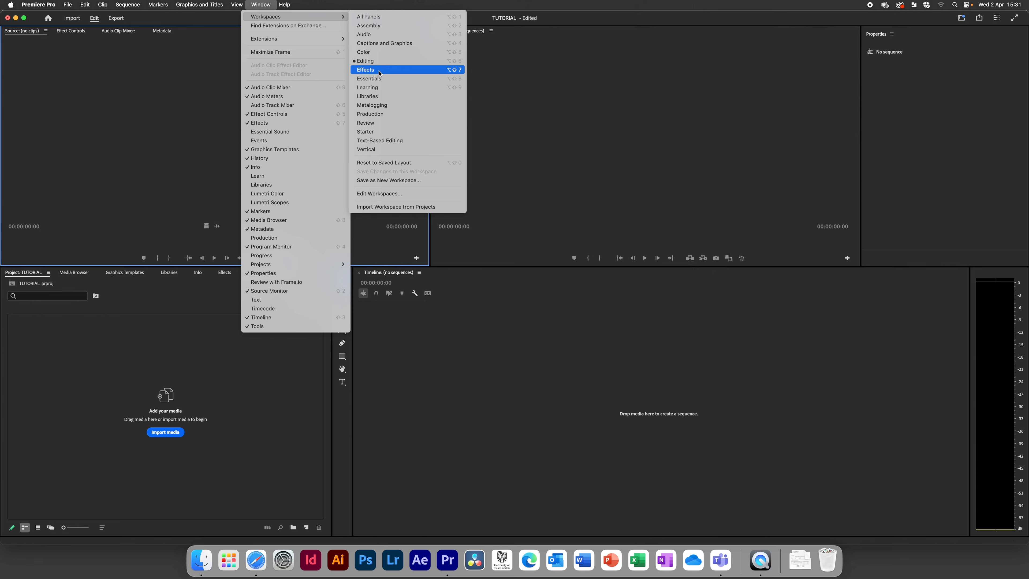
{"action": "left_click", "coordinate": [381, 87]}
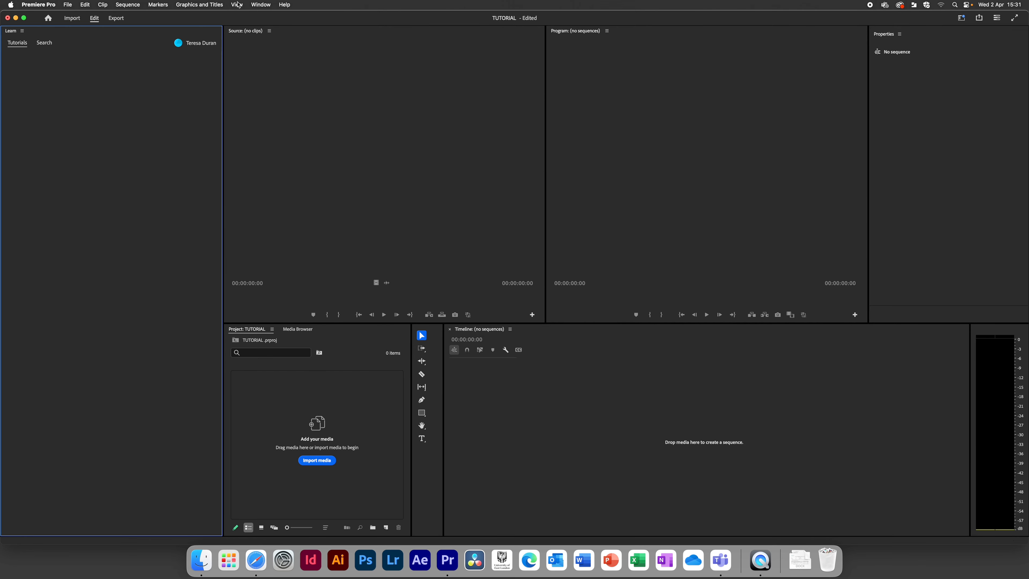
{"action": "left_click", "coordinate": [261, 4]}
{"action": "mouse_move", "coordinate": [267, 17]}
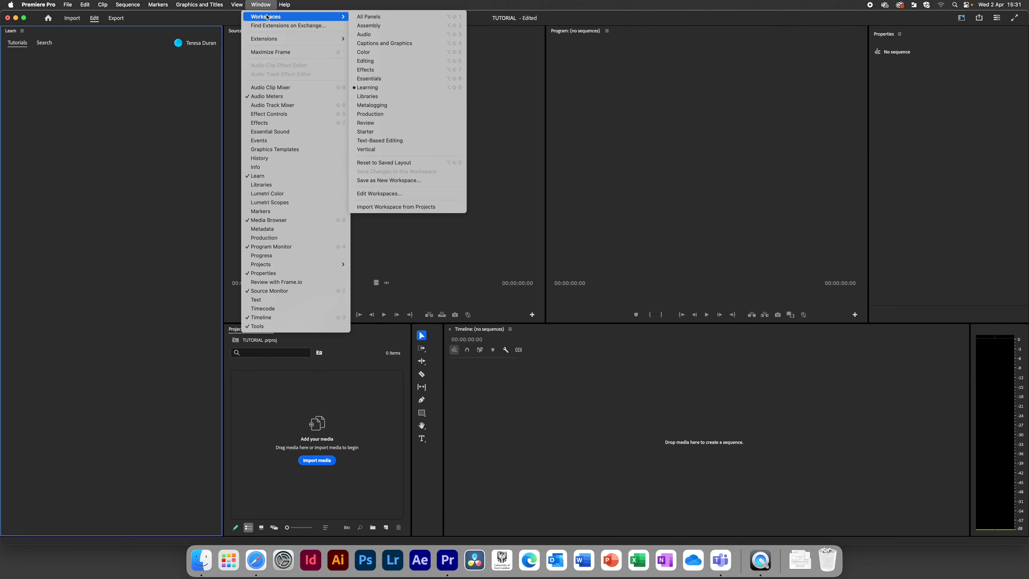
{"action": "left_click", "coordinate": [380, 61]}
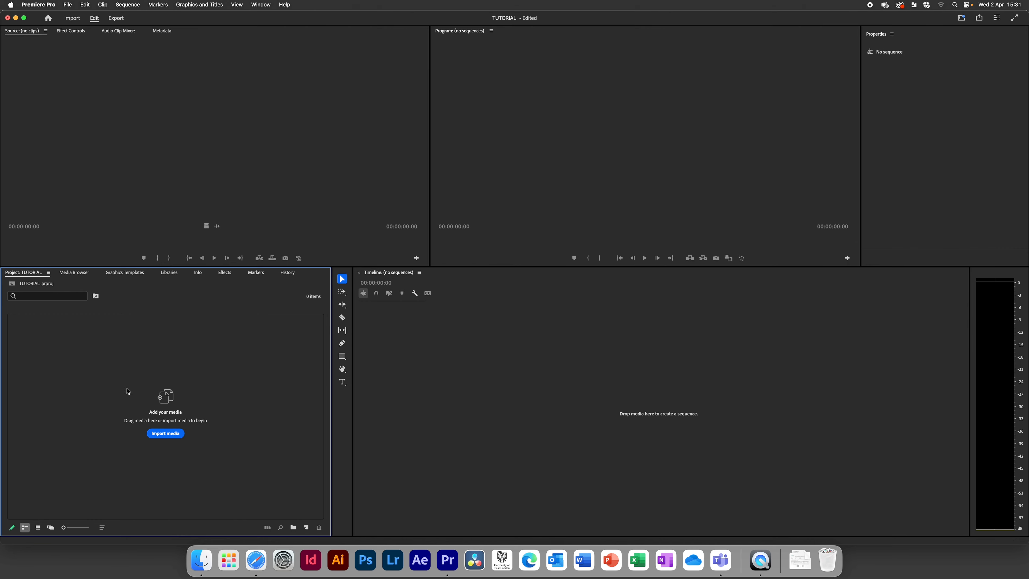
Step: Import the Audio, B Roll and Video Files folders from Project files in the Video Tutorial Setup New Project folder on G-Drive 1Tb
{"action": "left_click", "coordinate": [165, 433]}
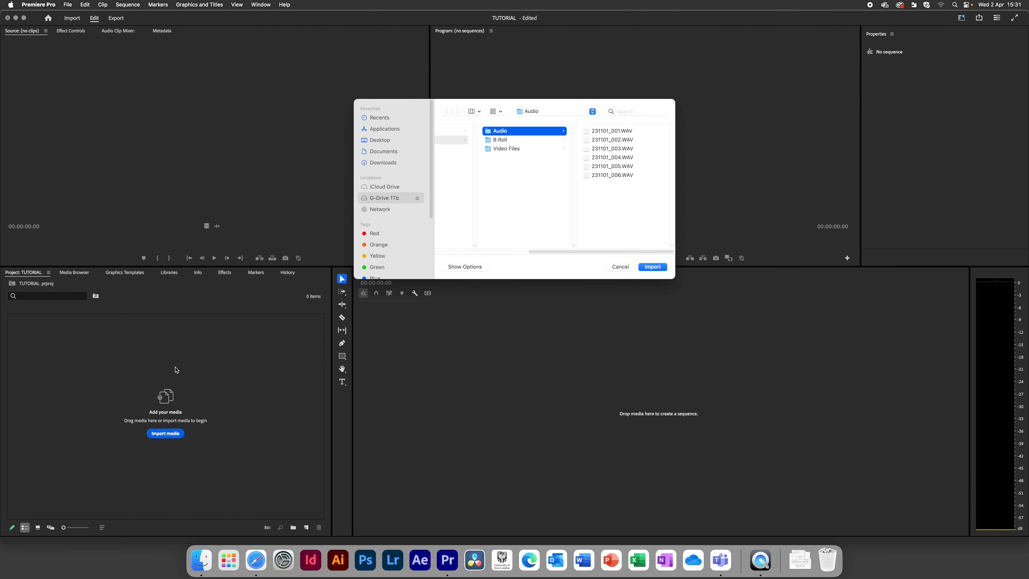
{"action": "left_click_drag", "start_coordinate": [571, 252], "coordinate": [456, 253]}
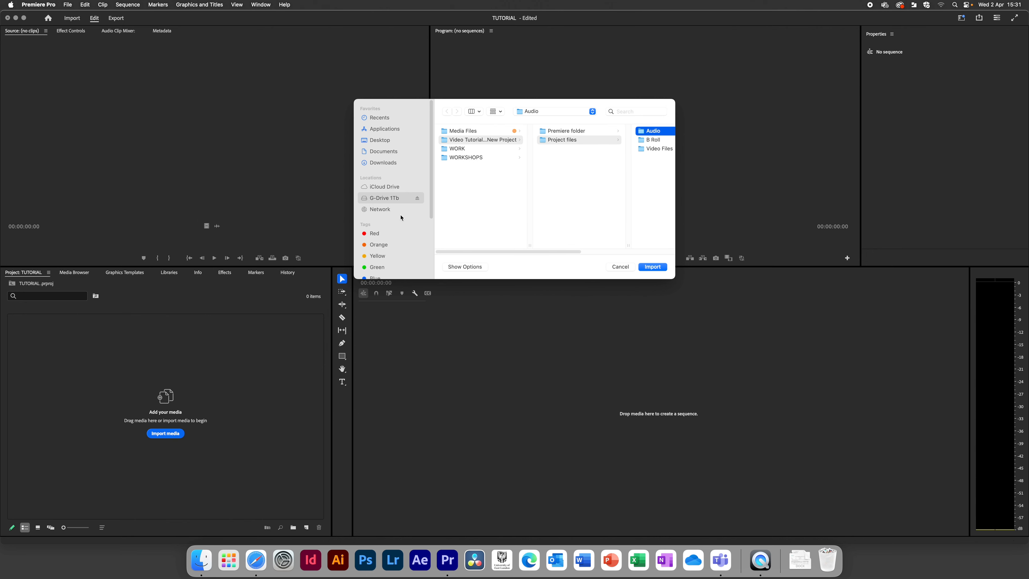
{"action": "left_click", "coordinate": [399, 201]}
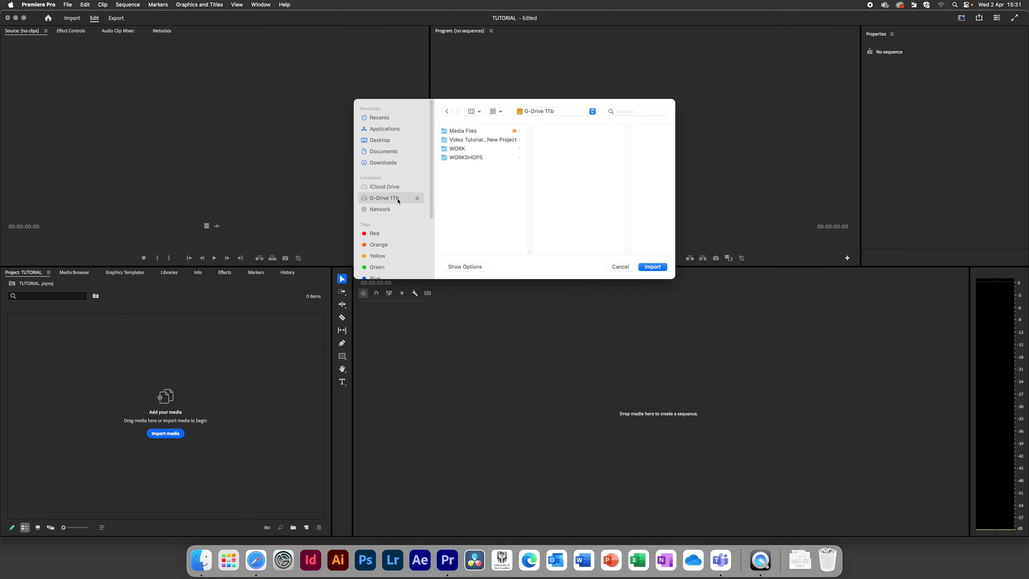
{"action": "left_click", "coordinate": [502, 142]}
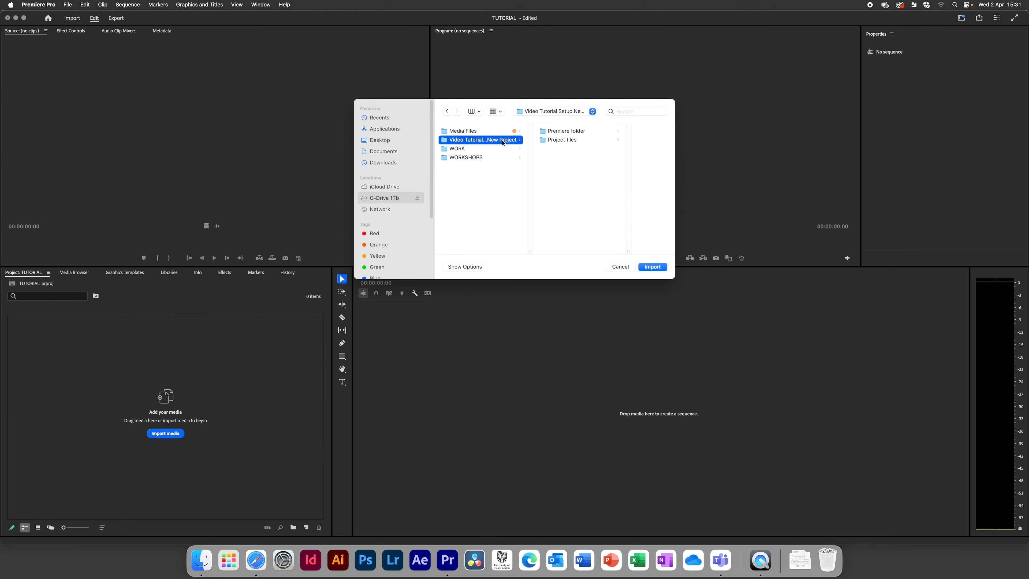
{"action": "left_click", "coordinate": [565, 142]}
{"action": "left_click_drag", "start_coordinate": [611, 158], "coordinate": [602, 133]}
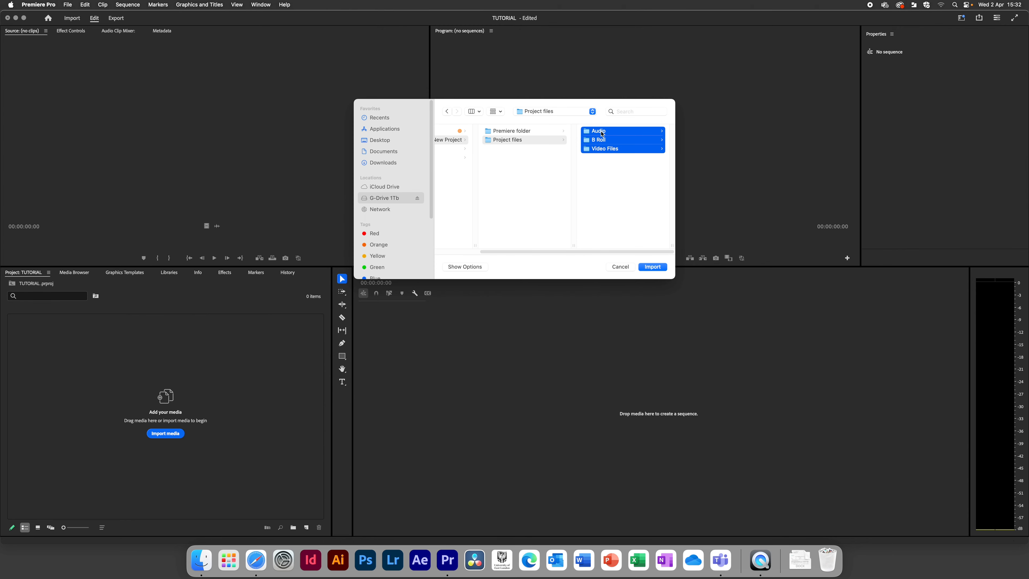
{"action": "left_click", "coordinate": [653, 267]}
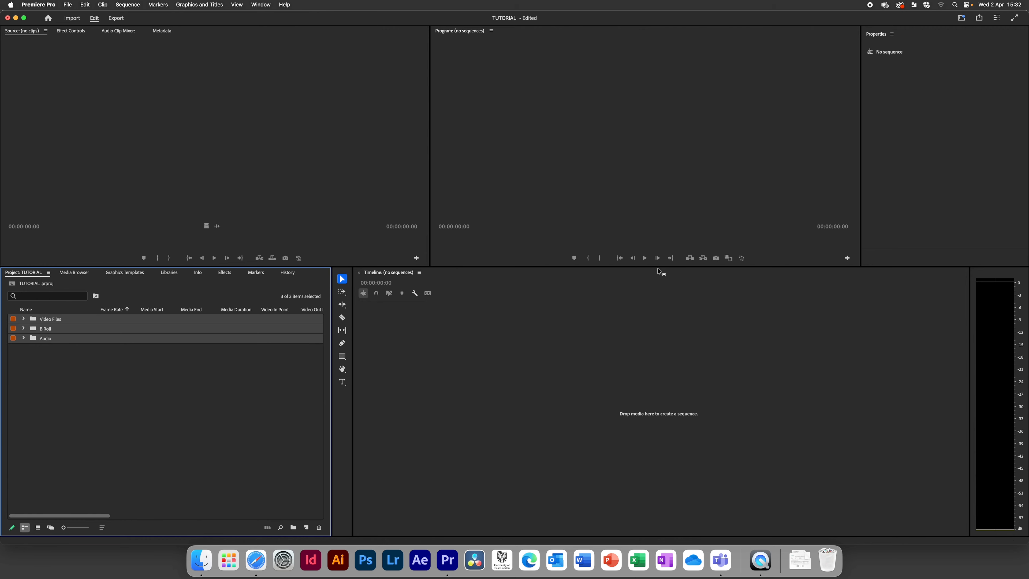
{"action": "left_click", "coordinate": [38, 367]}
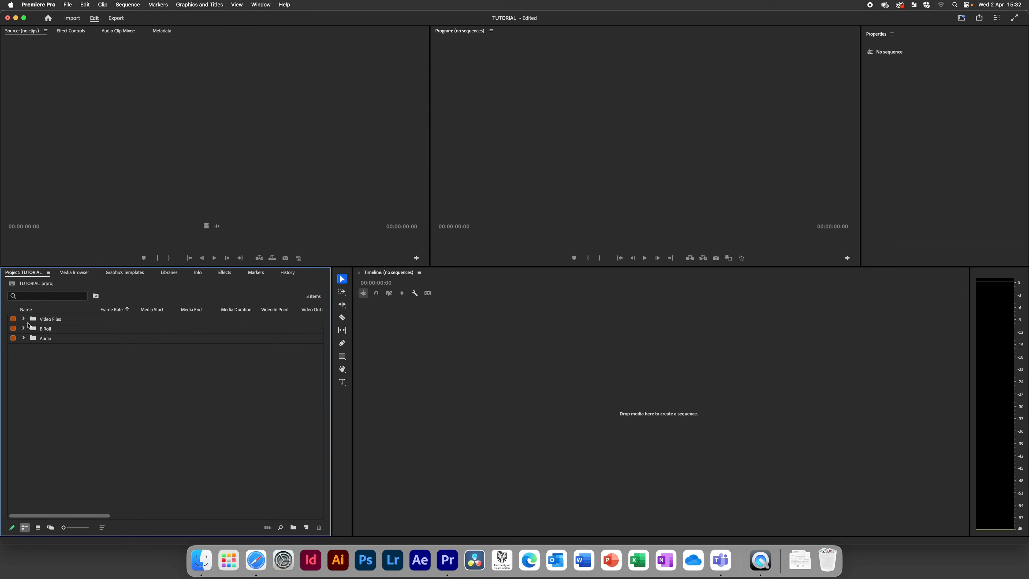
Step: Show the project items in icon view and open clip C0002.MP4 from the Video Files bin in the Source Monitor
{"action": "left_click_drag", "start_coordinate": [64, 527], "coordinate": [77, 528]}
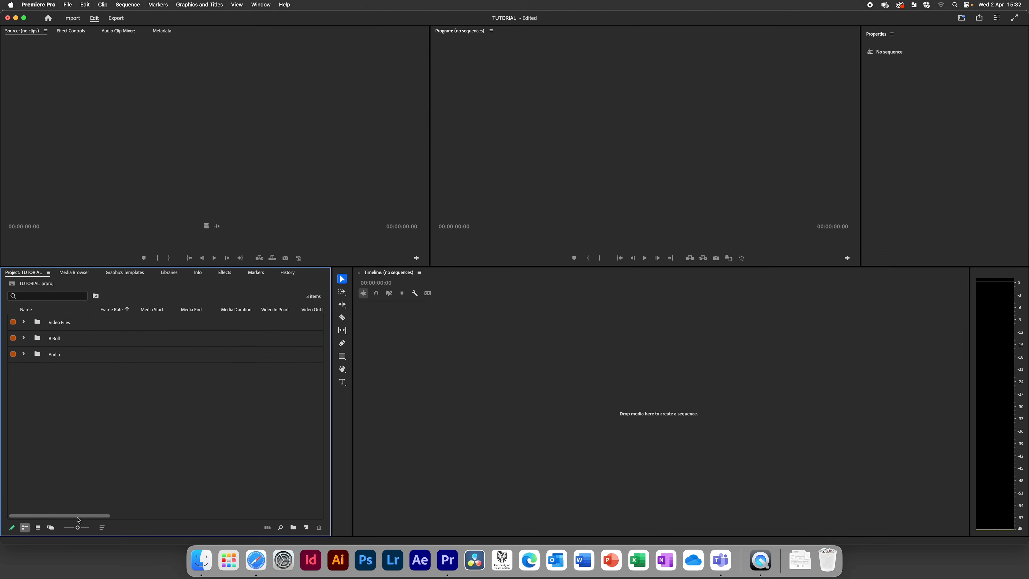
{"action": "left_click", "coordinate": [38, 528]}
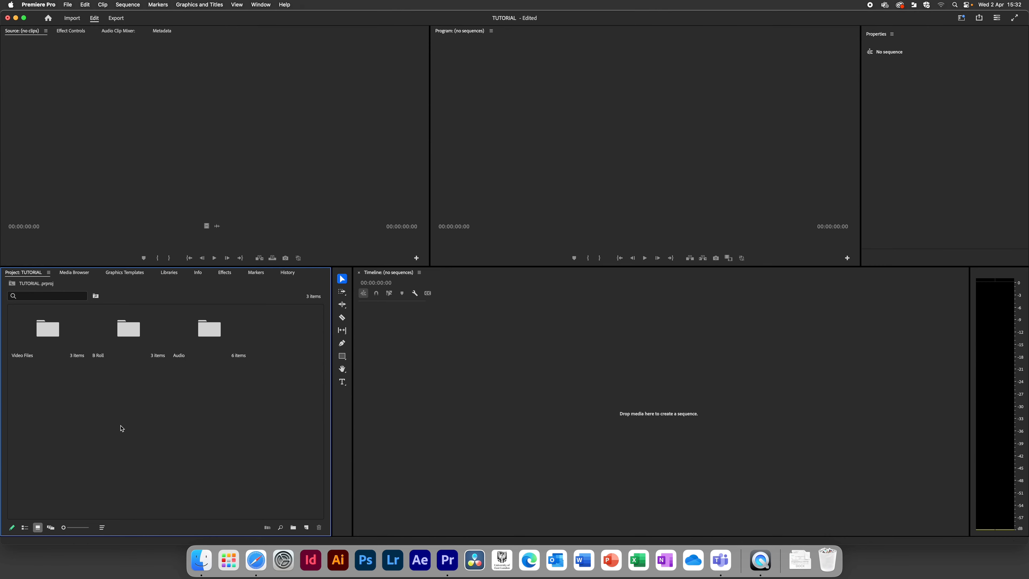
{"action": "double_click", "coordinate": [56, 330]}
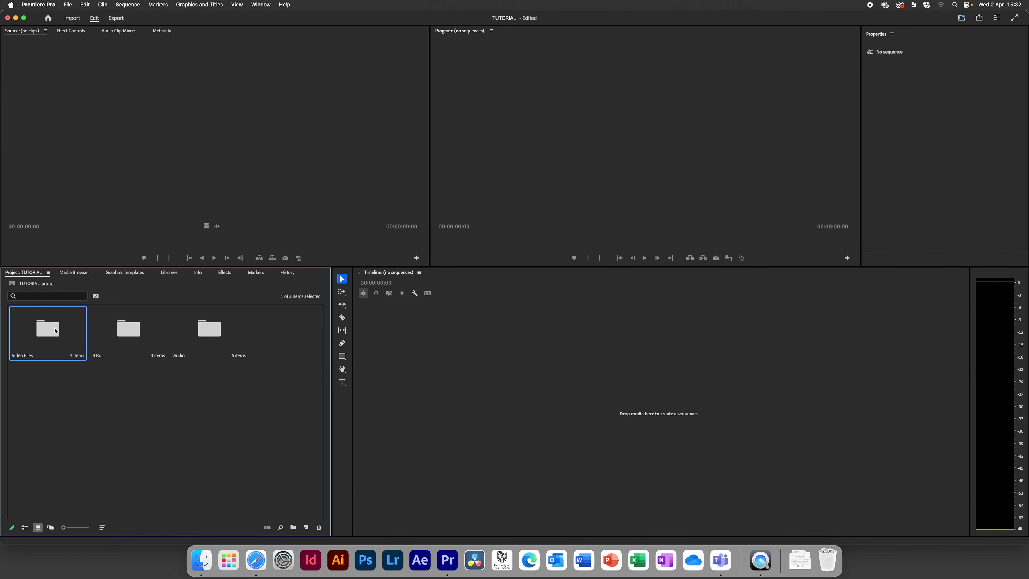
{"action": "double_click", "coordinate": [56, 330]}
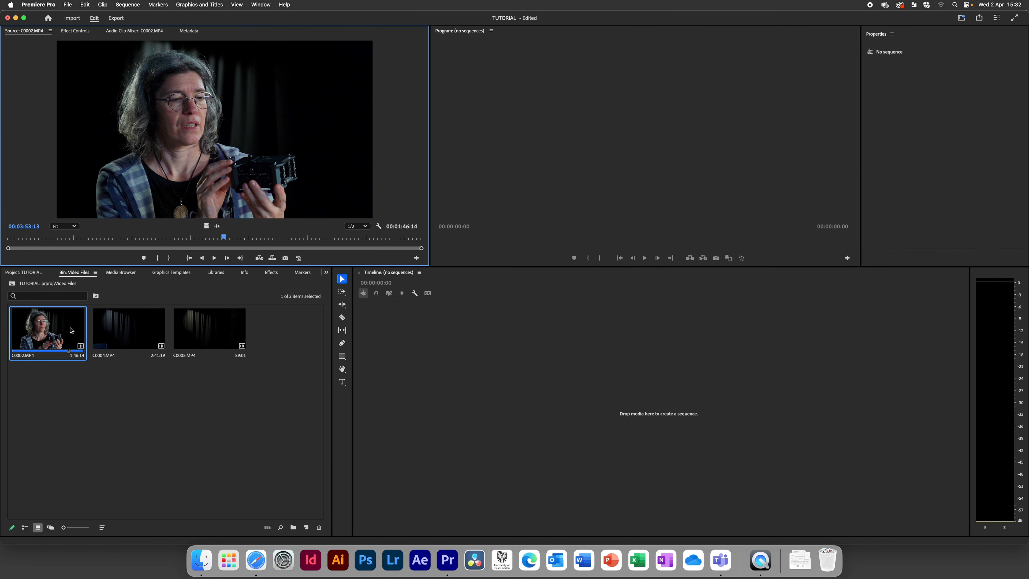
Step: Open clip C0011.MP4 from the B Roll bin in the Source Monitor and scrub to about 00:26:28:03
{"action": "left_click", "coordinate": [12, 284]}
{"action": "double_click", "coordinate": [124, 327]}
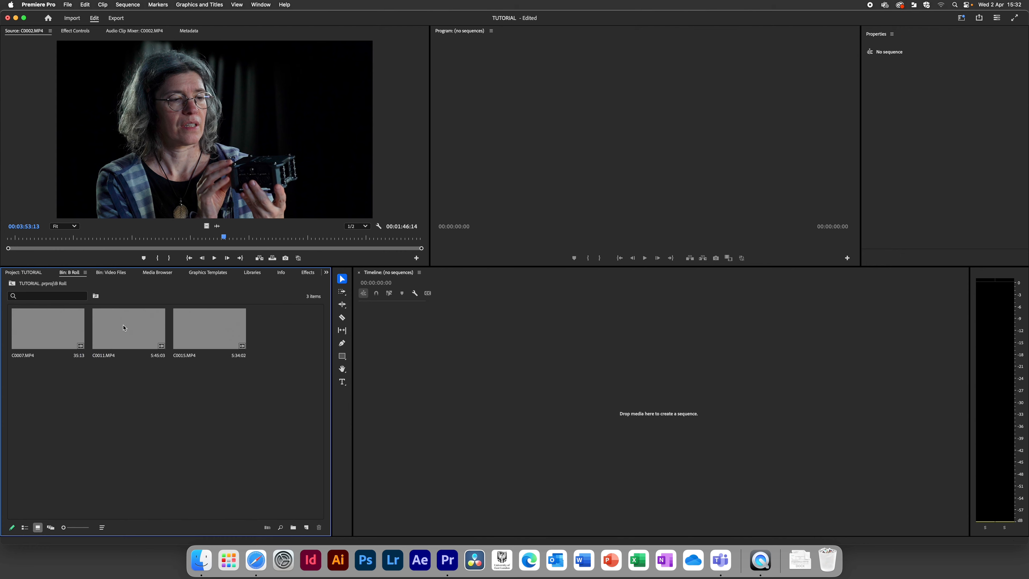
{"action": "double_click", "coordinate": [124, 326]}
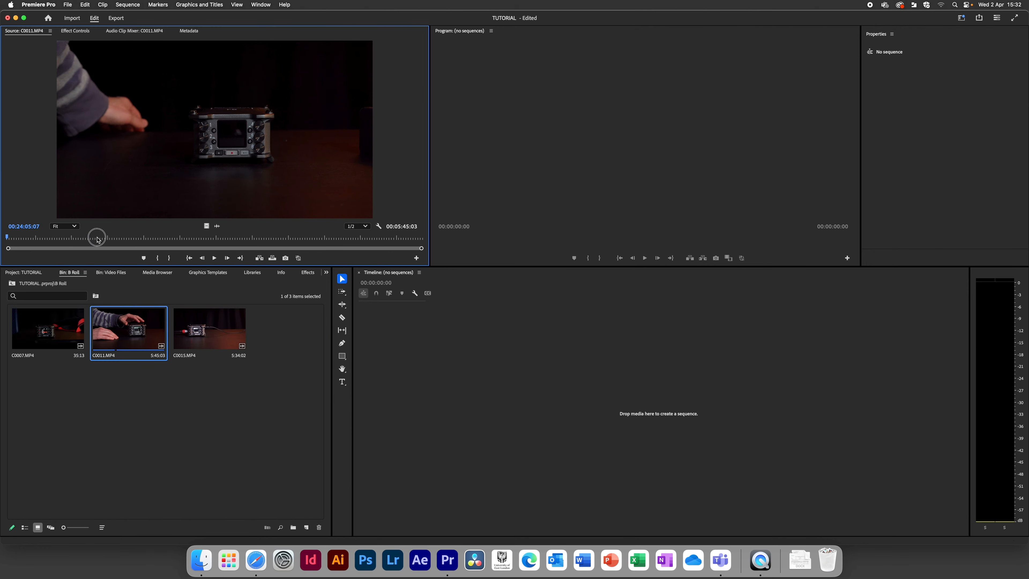
{"action": "left_click_drag", "start_coordinate": [97, 237], "coordinate": [179, 239]}
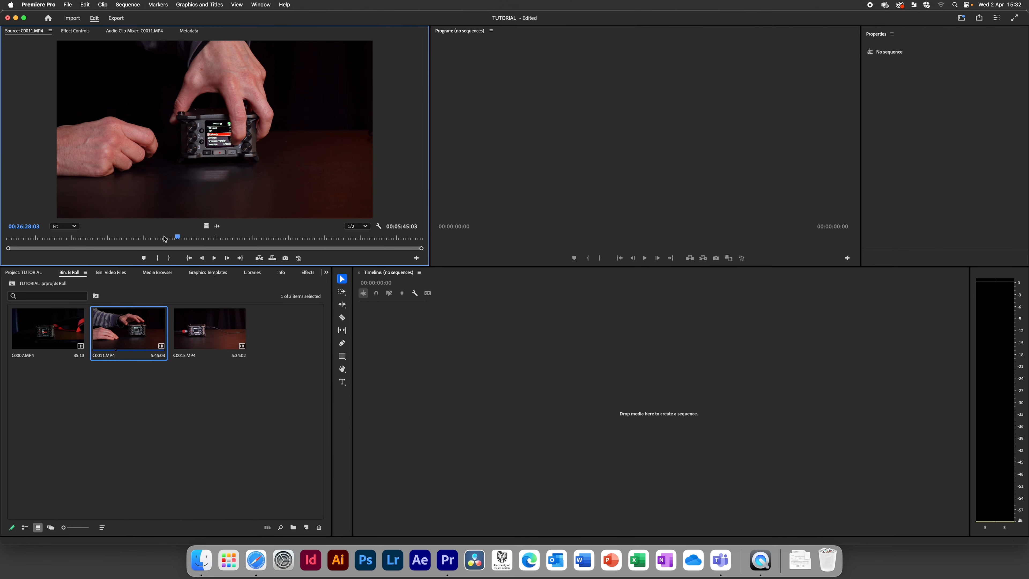
Step: Create a sequence from clip C0007.MP4 in the B Roll bin by placing it on the empty timeline
{"action": "left_click", "coordinate": [164, 432]}
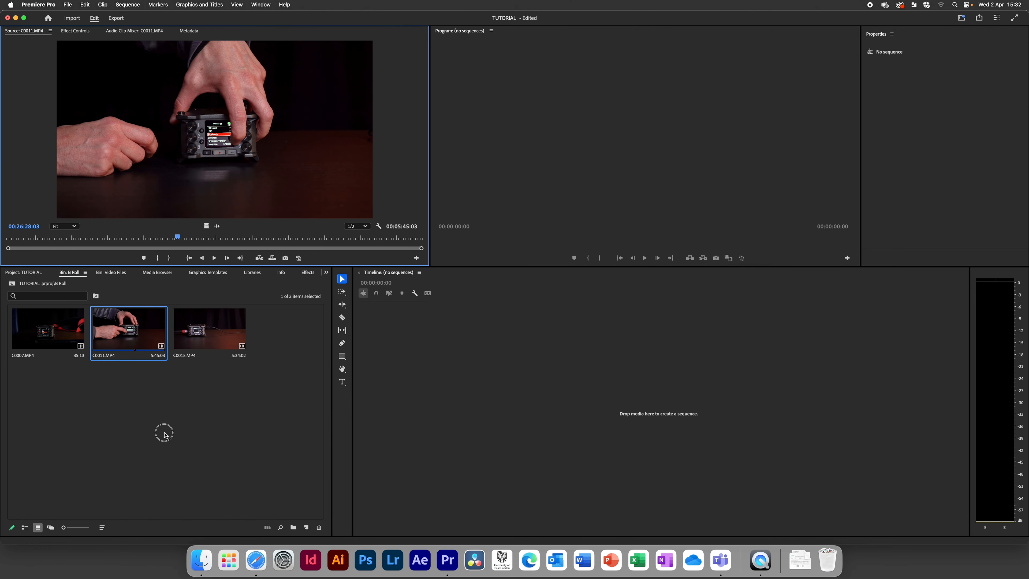
{"action": "left_click", "coordinate": [13, 283]}
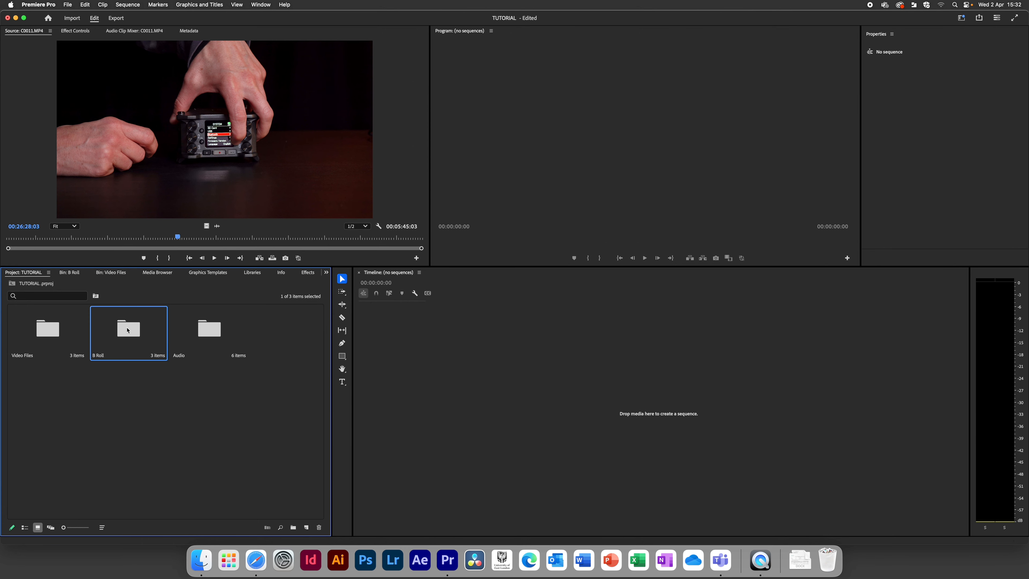
{"action": "double_click", "coordinate": [132, 335]}
{"action": "left_click", "coordinate": [46, 329]}
{"action": "left_click_drag", "start_coordinate": [46, 329], "coordinate": [411, 397]}
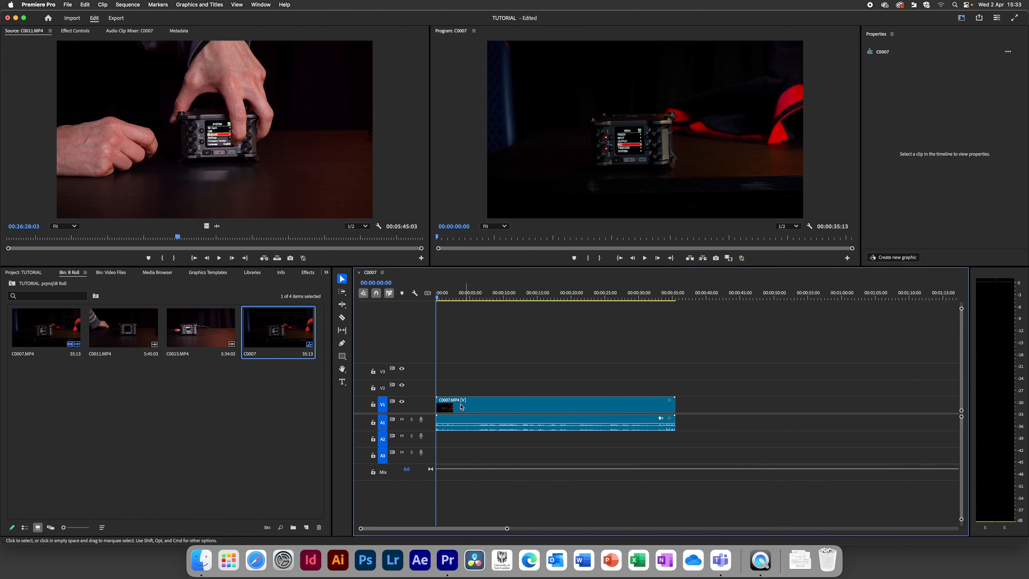
{"action": "left_click_drag", "start_coordinate": [431, 414], "coordinate": [433, 398]}
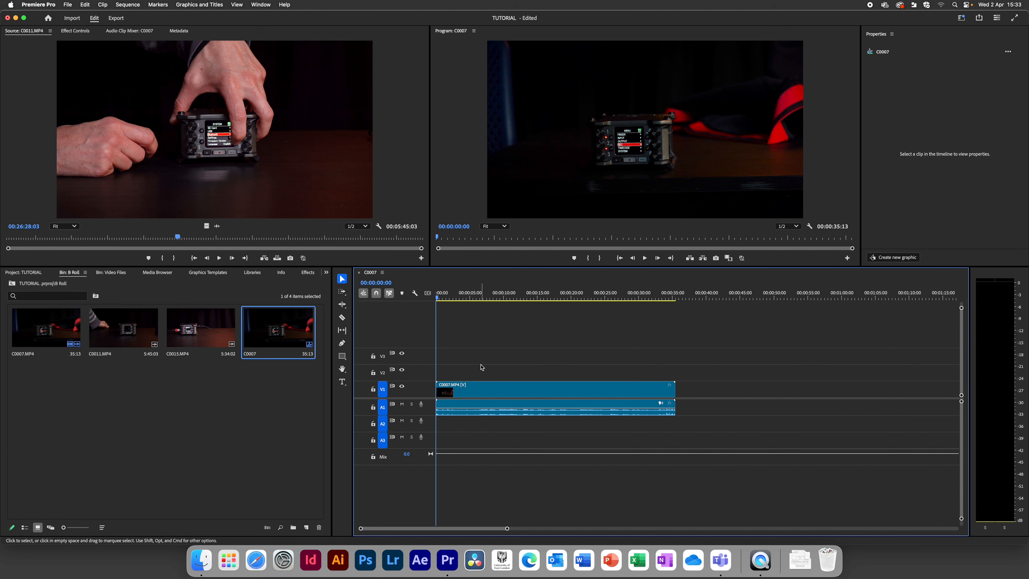
Step: Move the playhead in the C0007 sequence to 00:00:01:21
{"action": "left_click", "coordinate": [458, 298]}
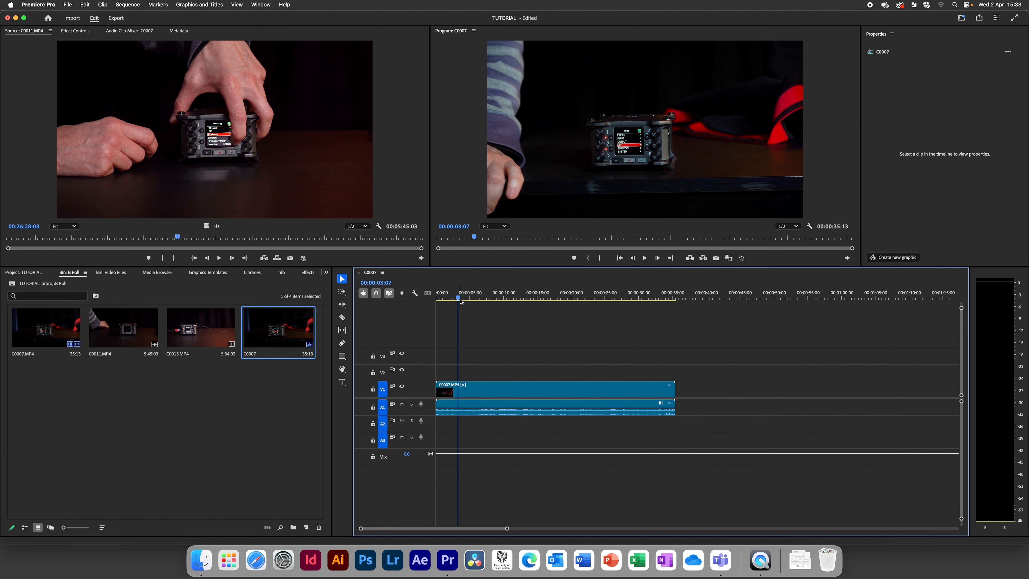
{"action": "left_click", "coordinate": [450, 296]}
{"action": "left_click_drag", "start_coordinate": [451, 297], "coordinate": [448, 297]}
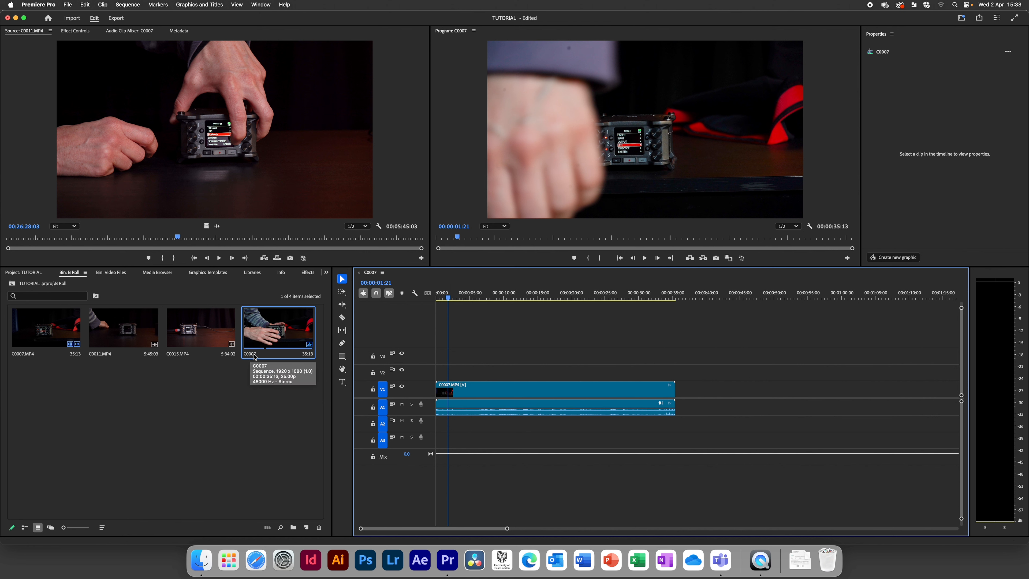
Step: Show the B Roll bin as a list and rename the C0007 sequence as SCENE 1
{"action": "left_click", "coordinate": [24, 528]}
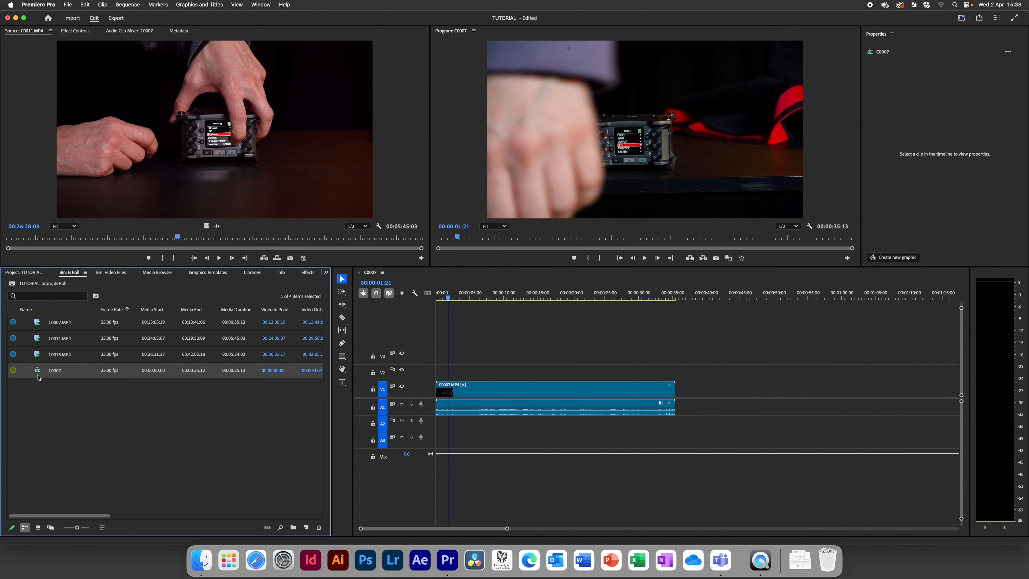
{"action": "left_click", "coordinate": [55, 371]}
{"action": "left_click", "coordinate": [50, 415]}
{"action": "left_click", "coordinate": [55, 372]}
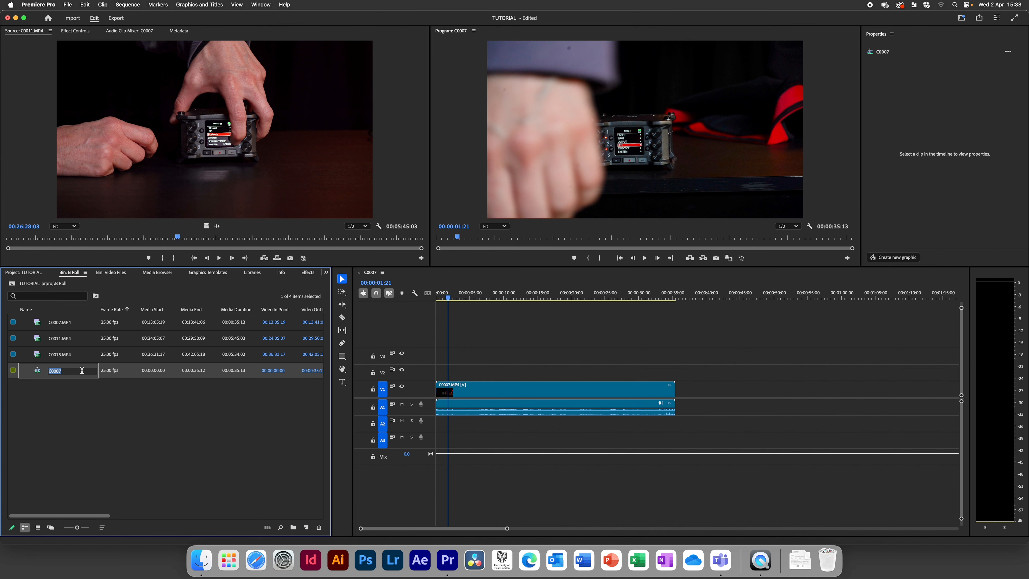
{"action": "key", "text": "Caps_Lock"}
{"action": "type", "text": "SCENE 1"}
{"action": "key", "text": "Return"}
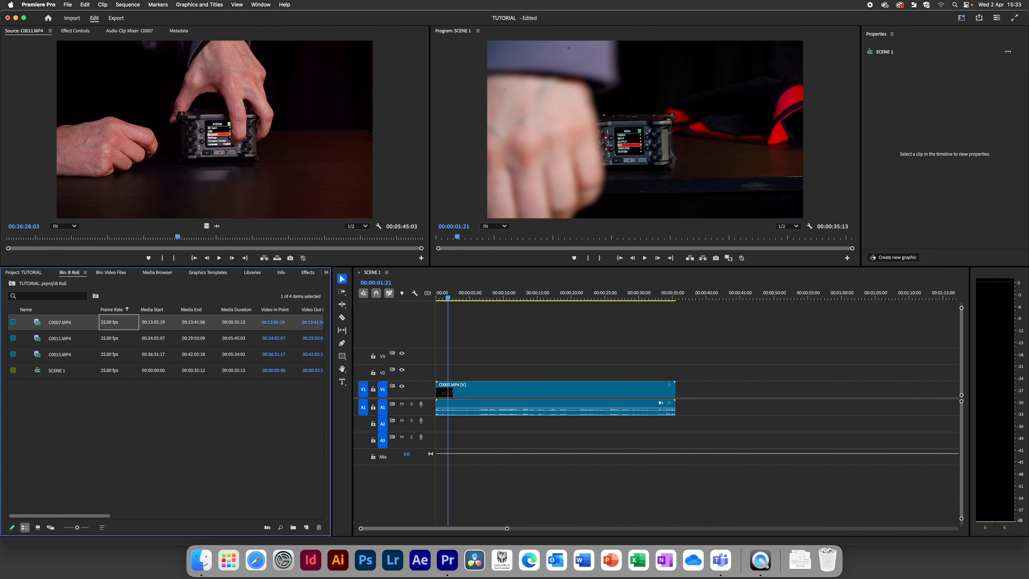
{"action": "left_click", "coordinate": [146, 415]}
Step: Create a bin named SEQUENCES at the project's root level, with the project shown in list view
{"action": "left_click", "coordinate": [12, 284]}
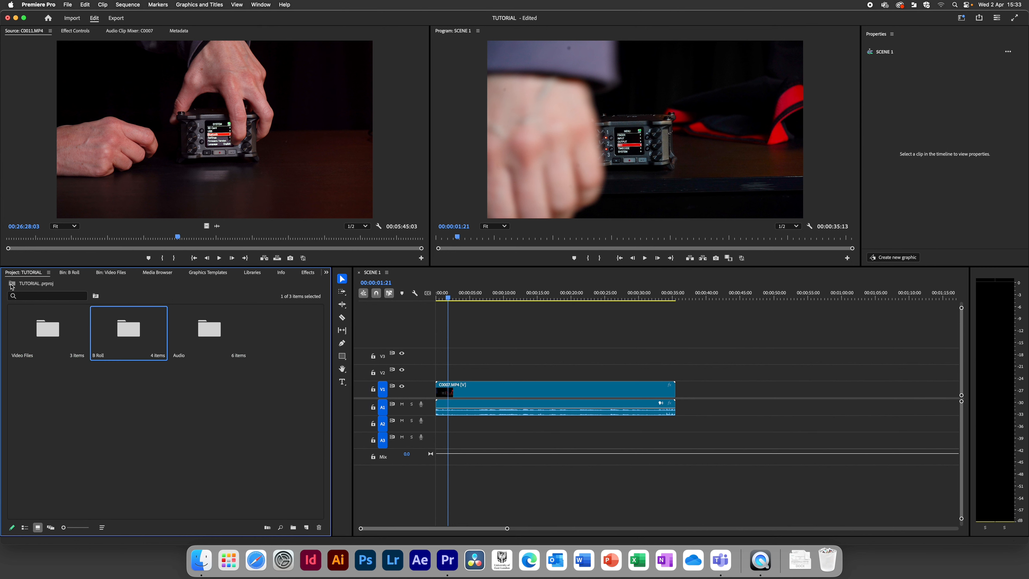
{"action": "left_click", "coordinate": [25, 528]}
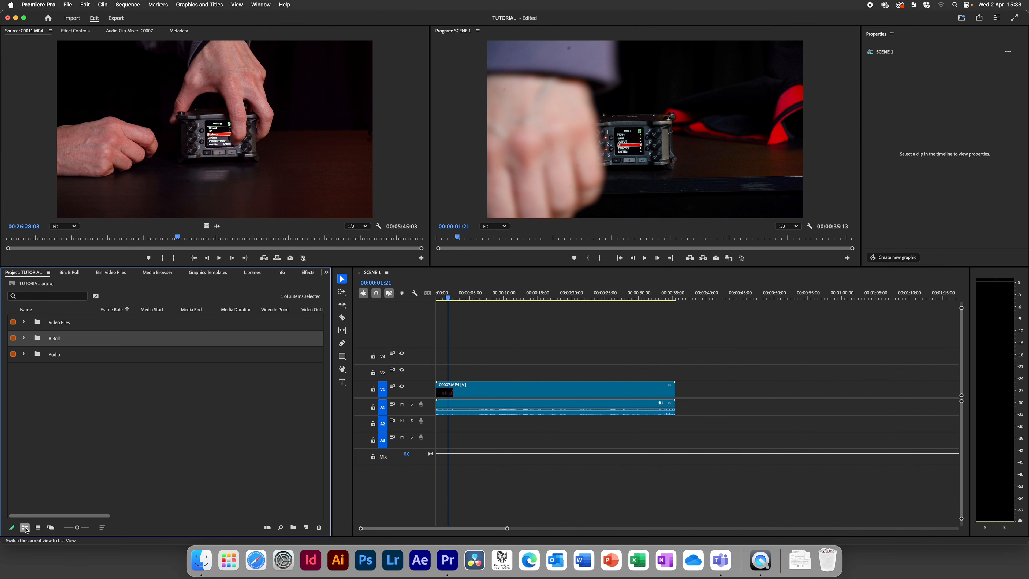
{"action": "left_click", "coordinate": [24, 339]}
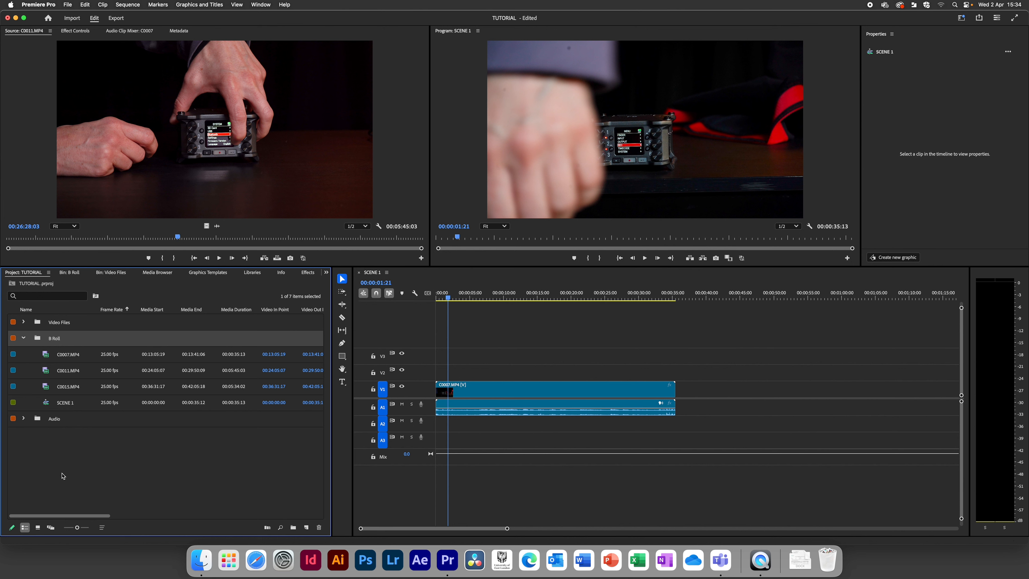
{"action": "right_click", "coordinate": [62, 459]}
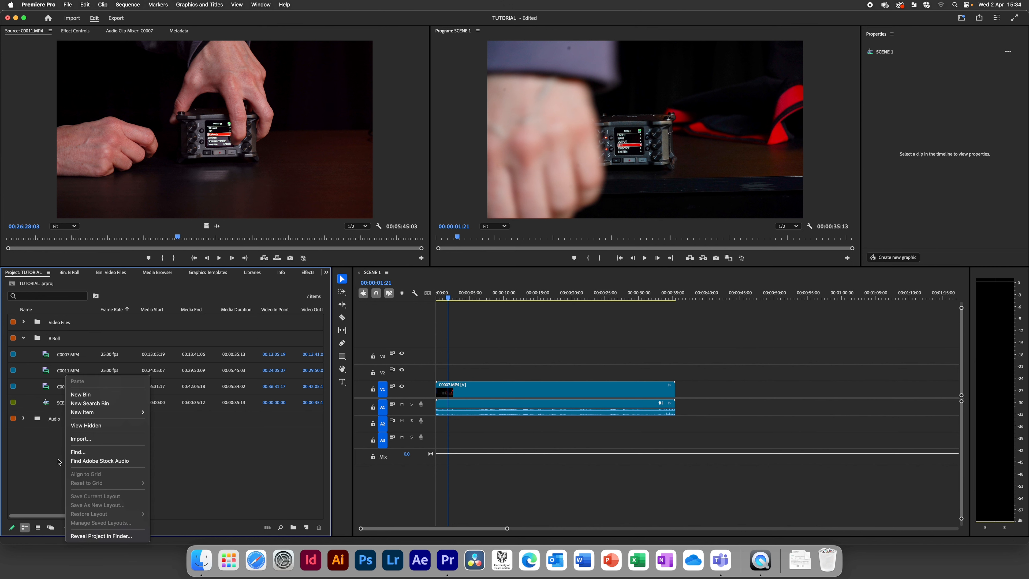
{"action": "left_click", "coordinate": [81, 395]}
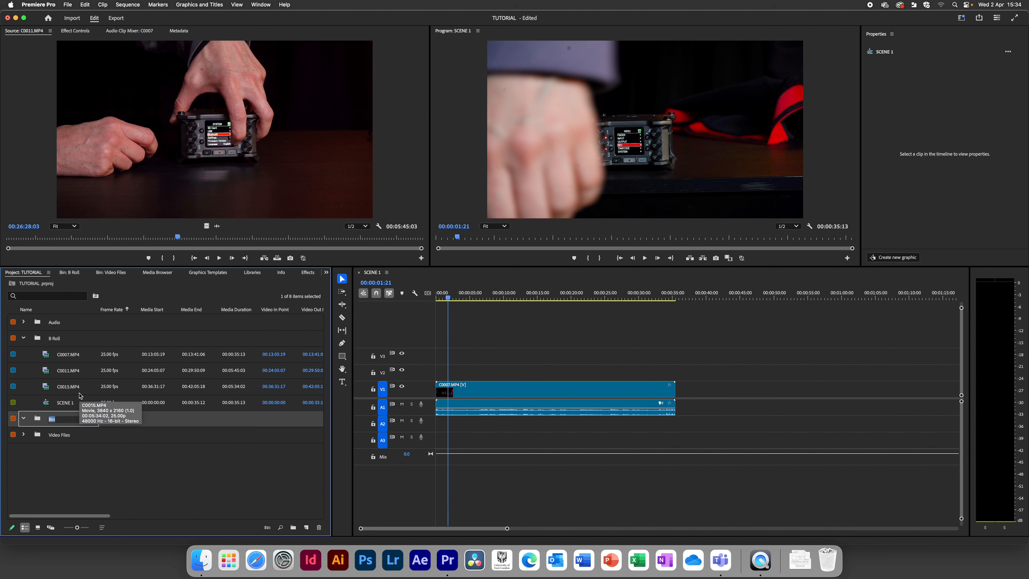
{"action": "type", "text": "SEQUENCES"}
{"action": "key", "text": "Return"}
{"action": "left_click", "coordinate": [109, 451]}
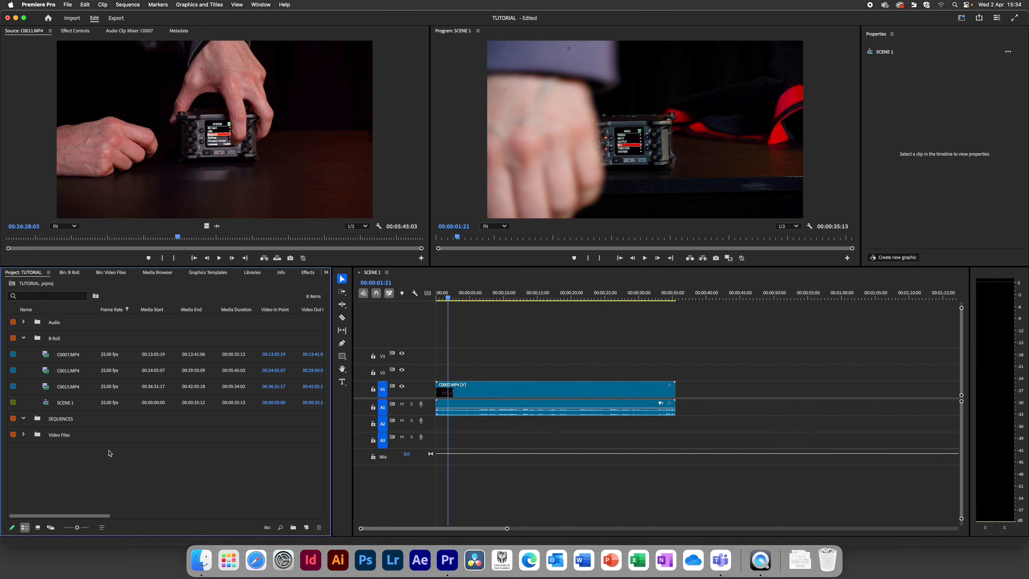
Step: Move the SCENE 1 sequence from the B Roll bin into the SEQUENCES bin and collapse B Roll
{"action": "left_click", "coordinate": [46, 403]}
{"action": "left_click_drag", "start_coordinate": [46, 403], "coordinate": [46, 420]}
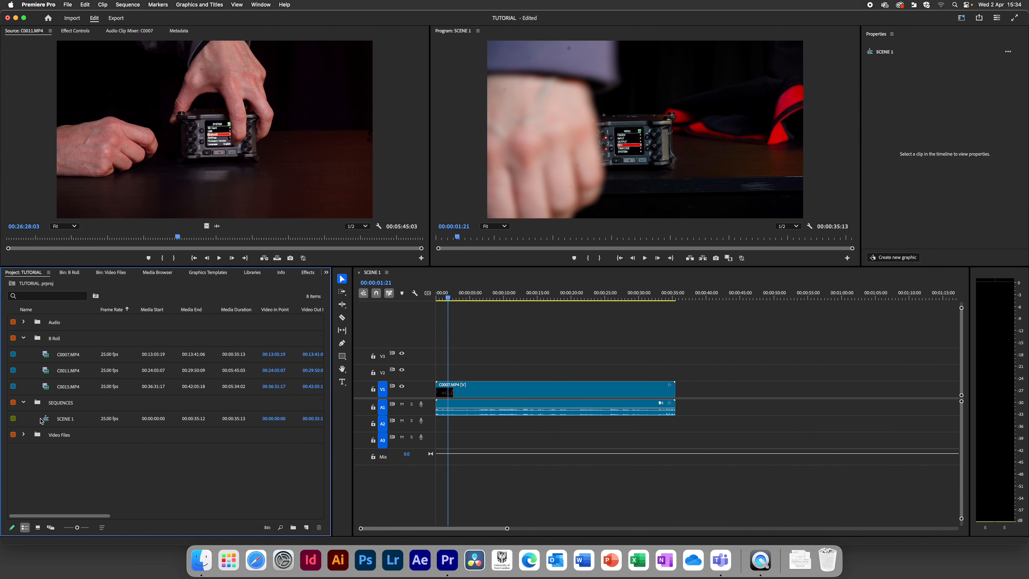
{"action": "left_click", "coordinate": [24, 339]}
{"action": "left_click", "coordinate": [24, 355]}
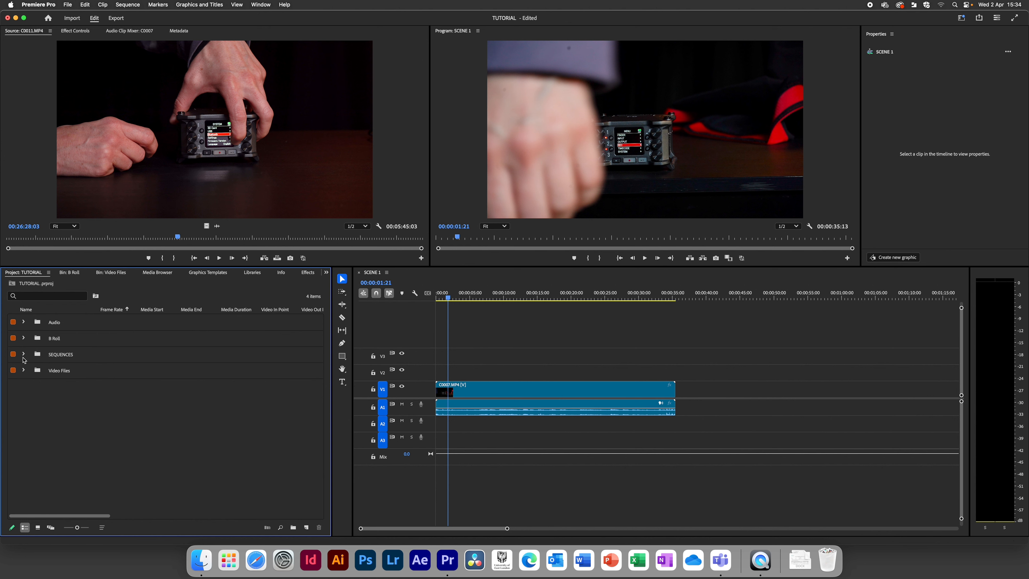
{"action": "left_click", "coordinate": [24, 354]}
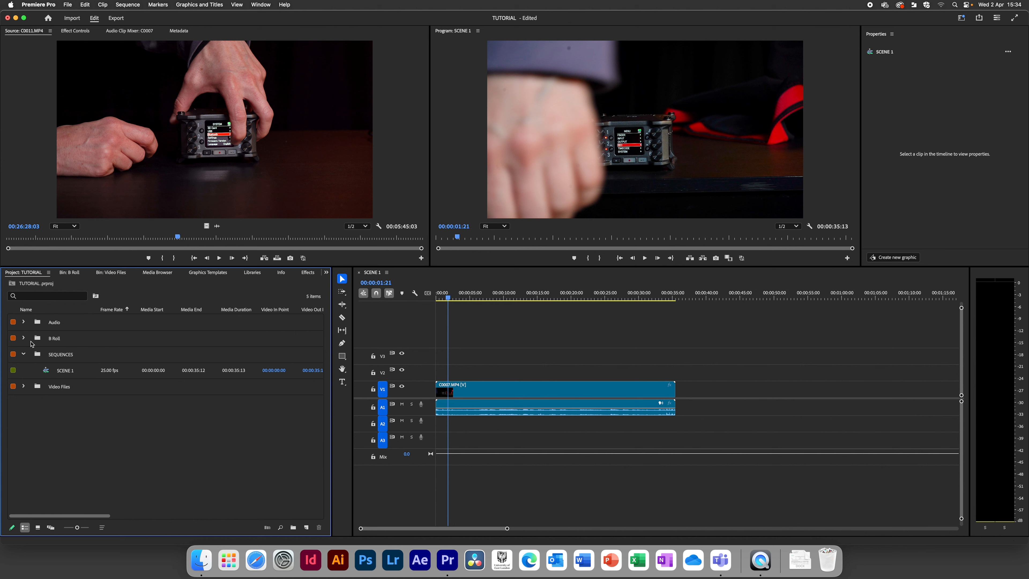
Step: Create a new sequence from clip C0002.MP4 in the Video Files bin and move its playhead to 00:00:44:17
{"action": "left_click", "coordinate": [24, 387]}
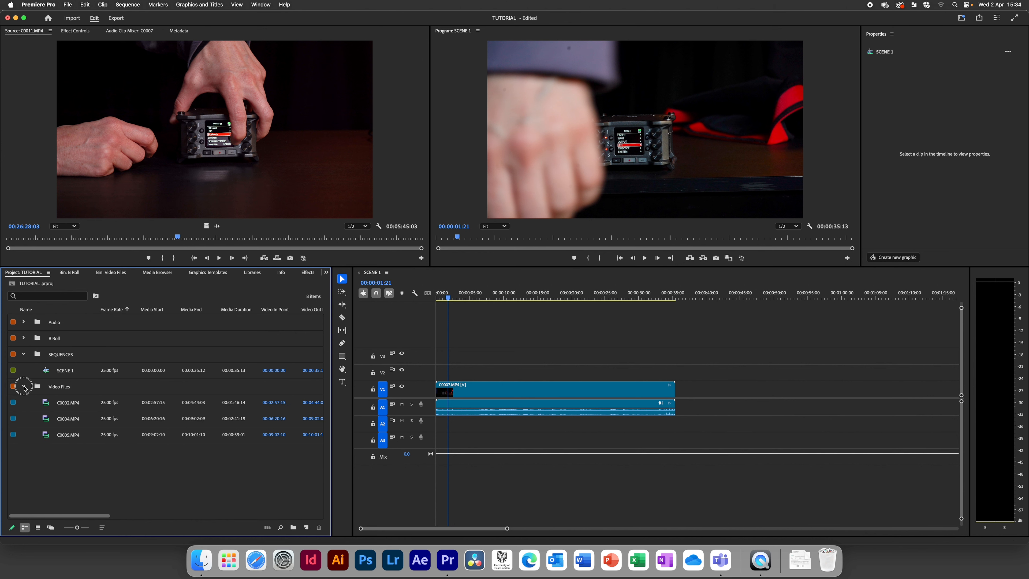
{"action": "left_click", "coordinate": [46, 404]}
{"action": "right_click", "coordinate": [46, 405]}
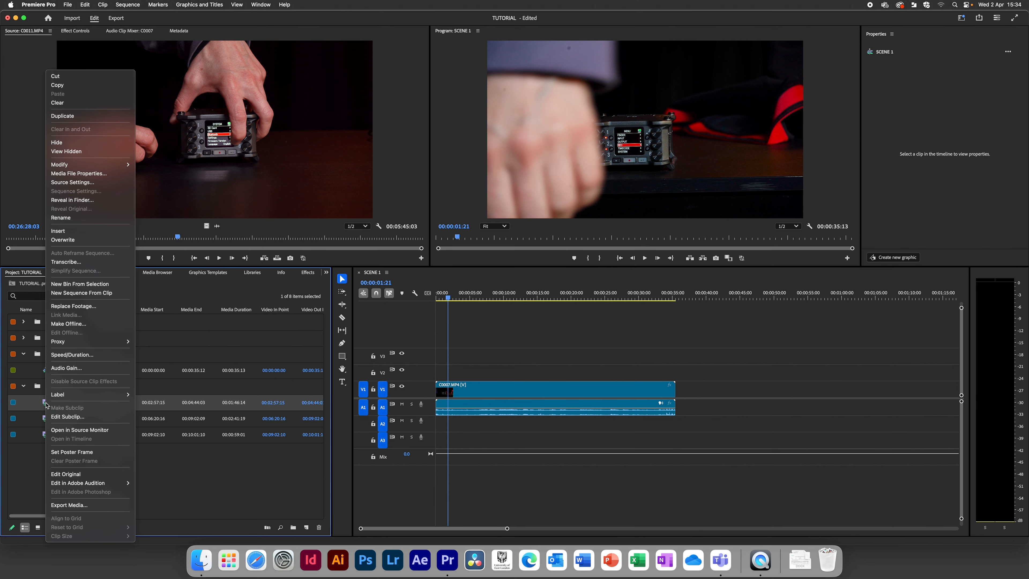
{"action": "left_click", "coordinate": [81, 293]}
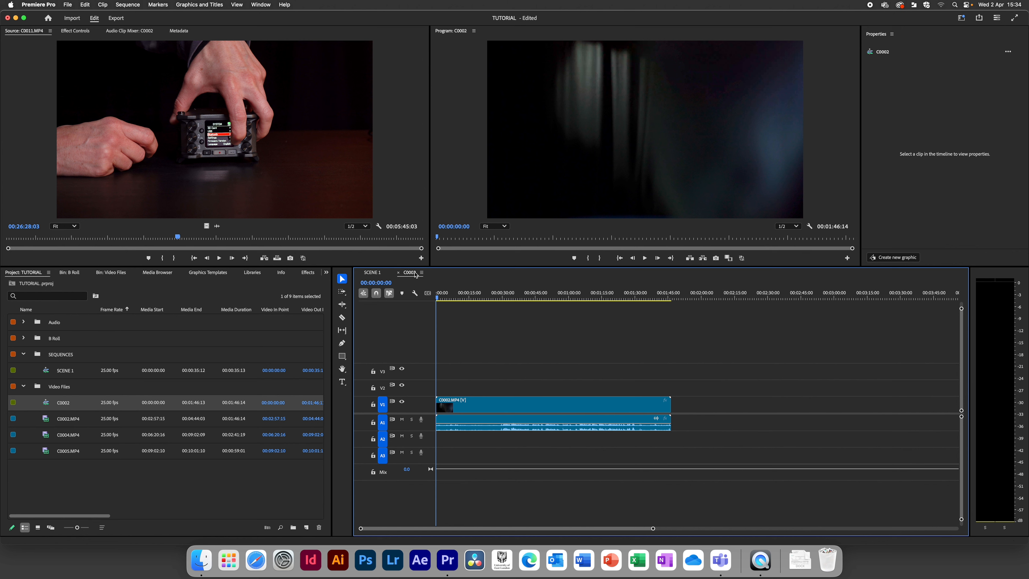
{"action": "left_click_drag", "start_coordinate": [526, 298], "coordinate": [536, 300]}
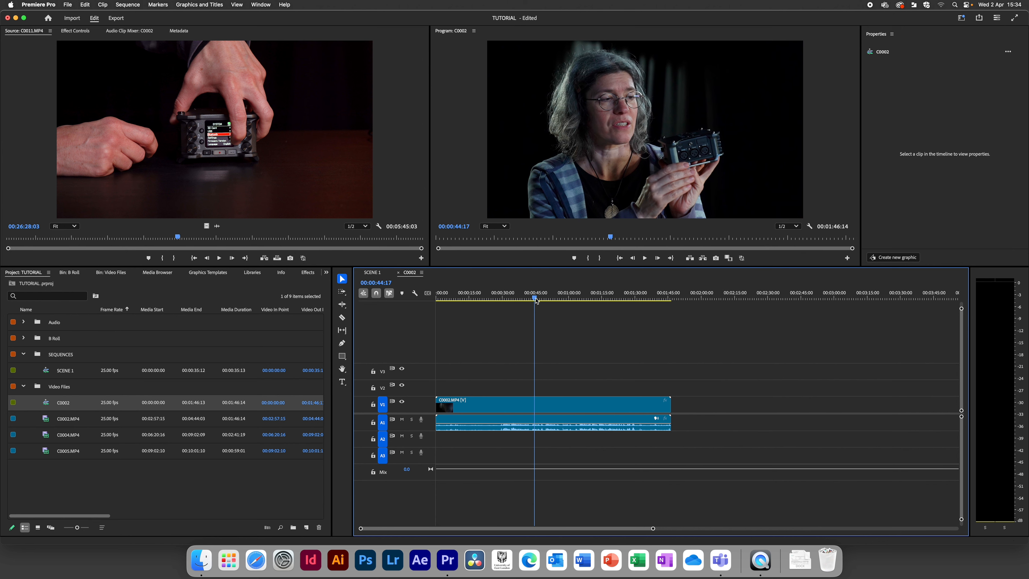
Step: Rename the C0002 sequence in the Video Files bin as SCENE 2
{"action": "left_click", "coordinate": [66, 404]}
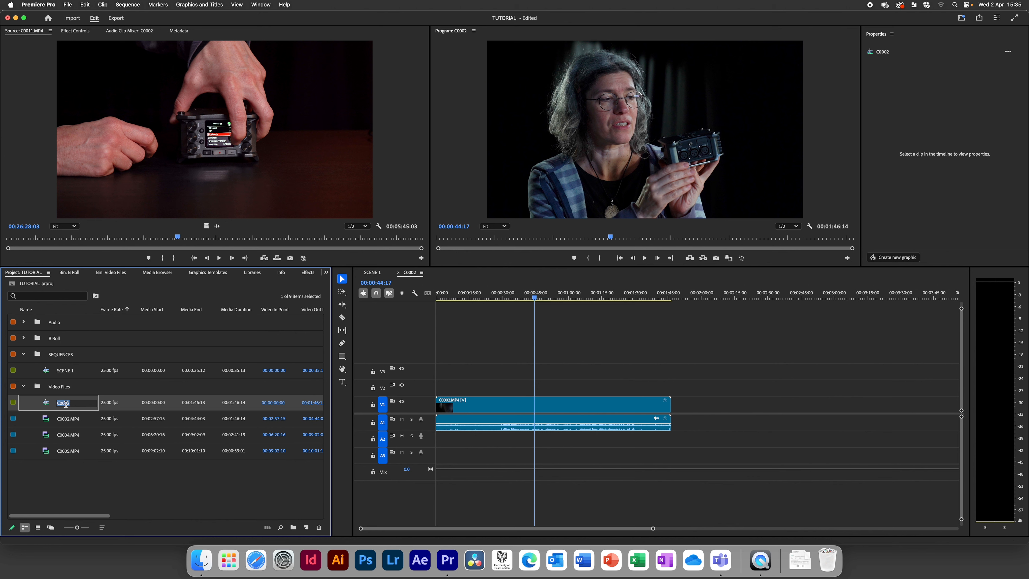
{"action": "type", "text": "SCENE 2"}
{"action": "key", "text": "Tab"}
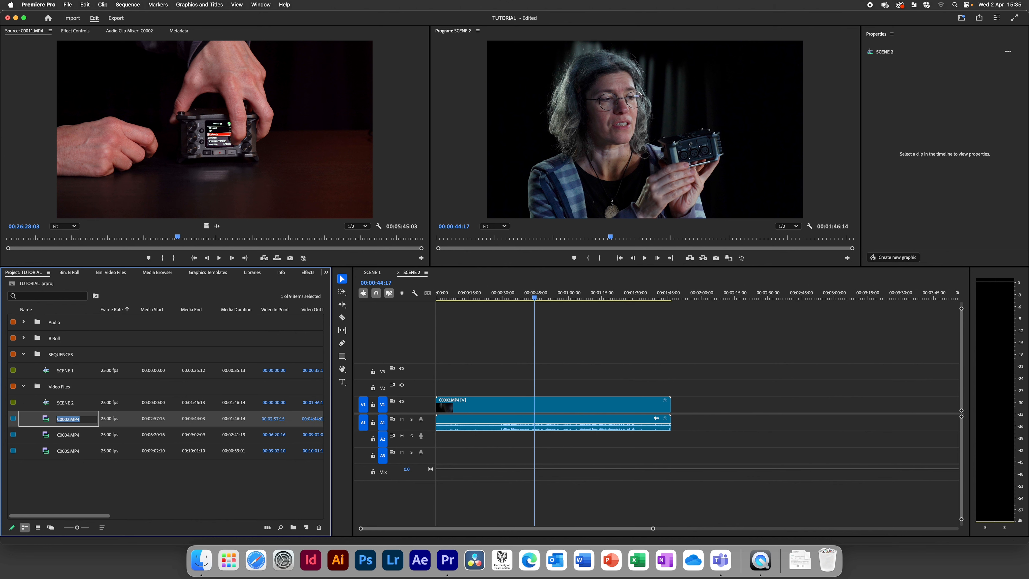
{"action": "left_click", "coordinate": [103, 477]}
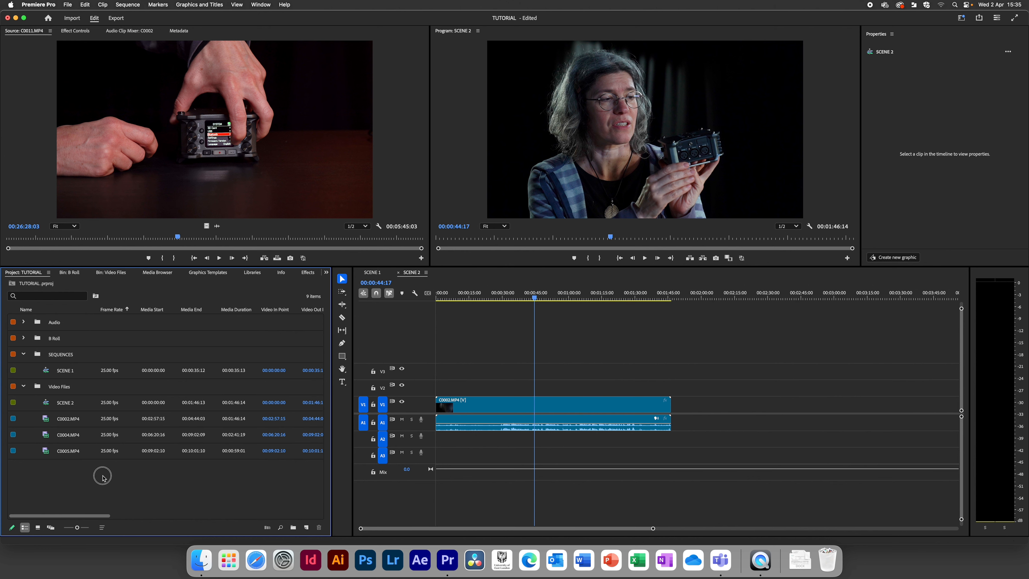
Step: Move the SCENE 2 sequence into the SEQUENCES bin and collapse the Video Files and SEQUENCES bins
{"action": "left_click", "coordinate": [45, 404]}
{"action": "left_click_drag", "start_coordinate": [46, 404], "coordinate": [57, 358]}
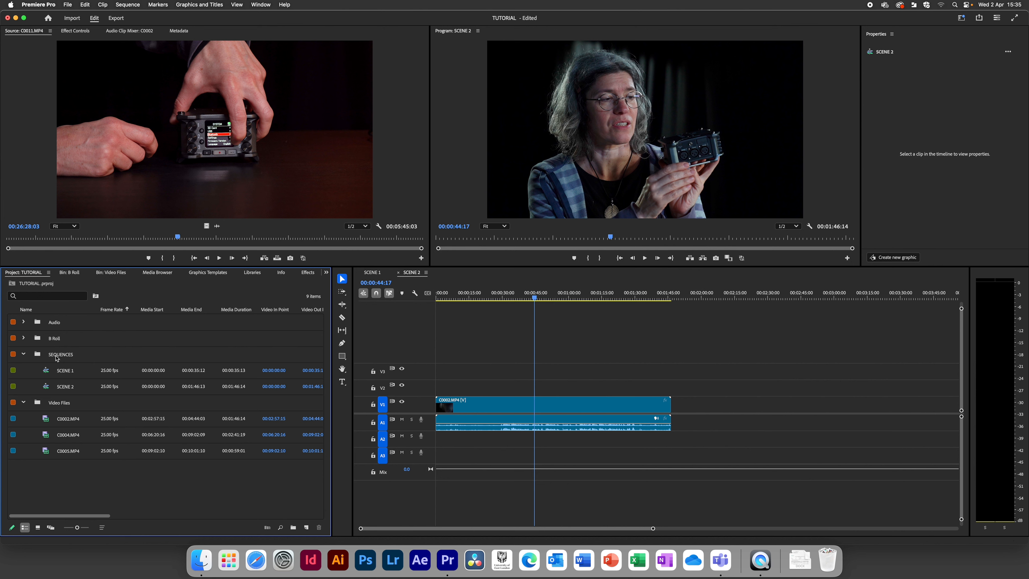
{"action": "left_click", "coordinate": [25, 402]}
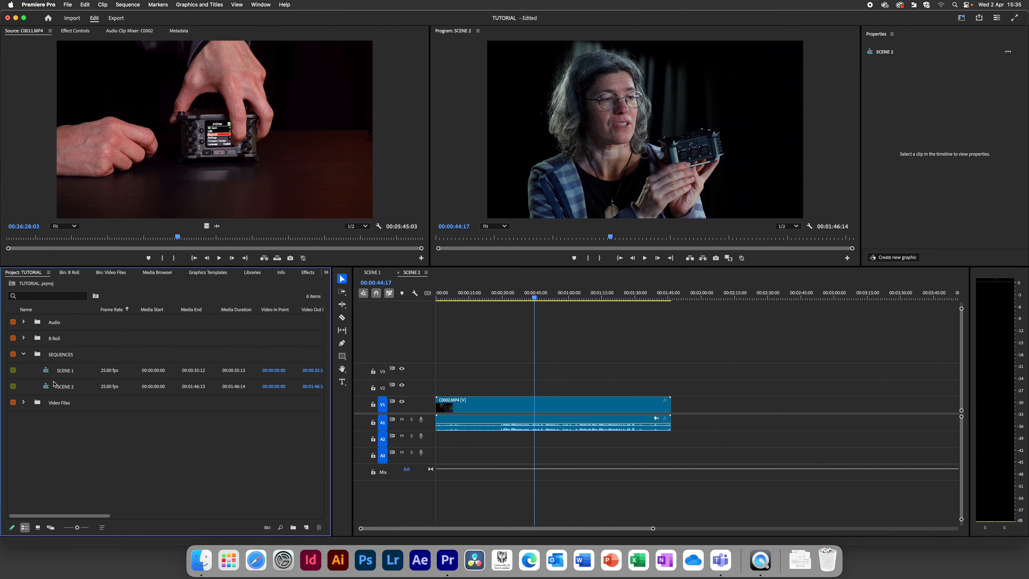
{"action": "left_click", "coordinate": [24, 354]}
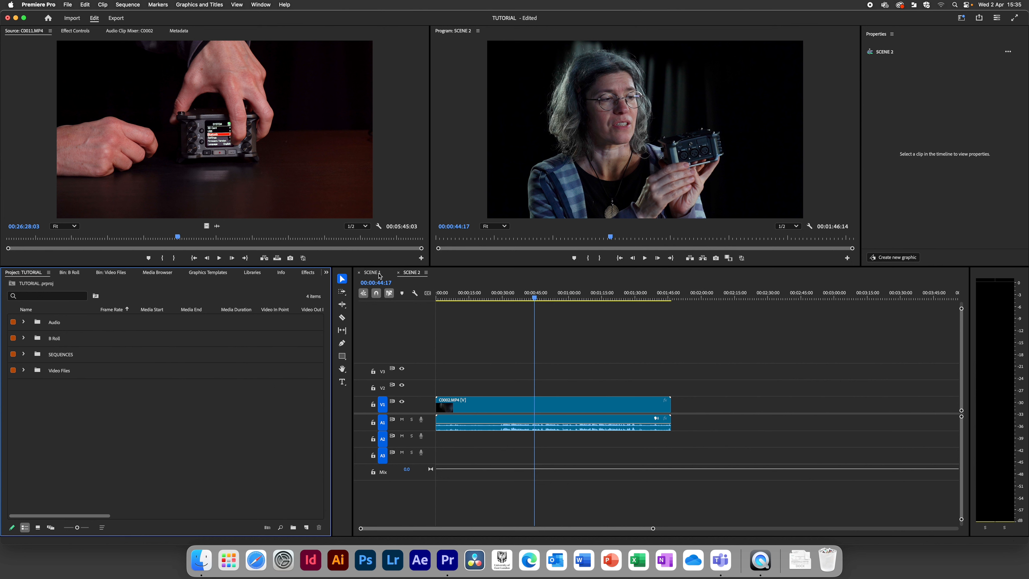
Step: Close both open sequences and reopen SCENE 1 and SCENE 2 from the SEQUENCES bin
{"action": "left_click", "coordinate": [398, 273]}
{"action": "left_click", "coordinate": [359, 272]}
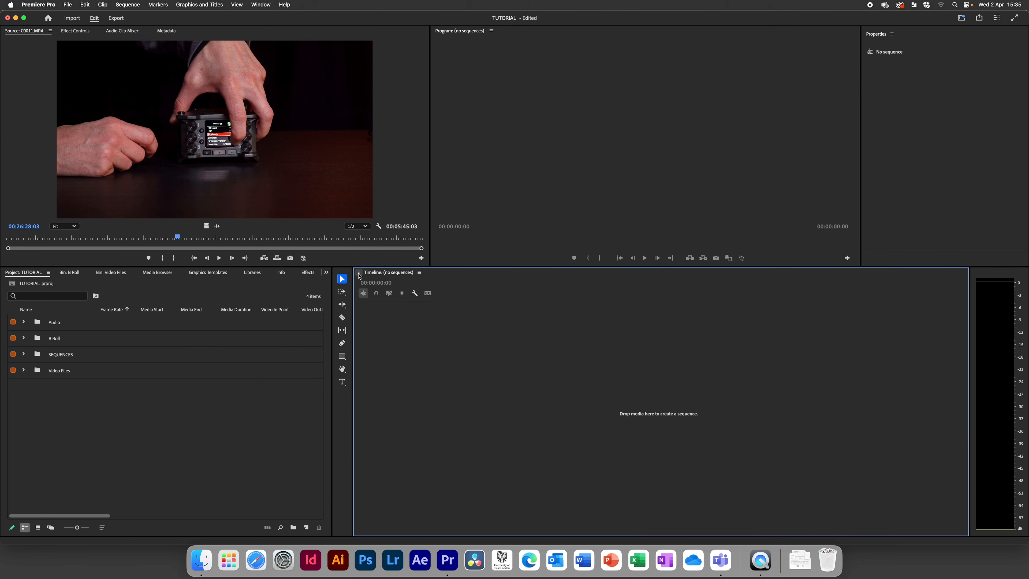
{"action": "left_click", "coordinate": [24, 354]}
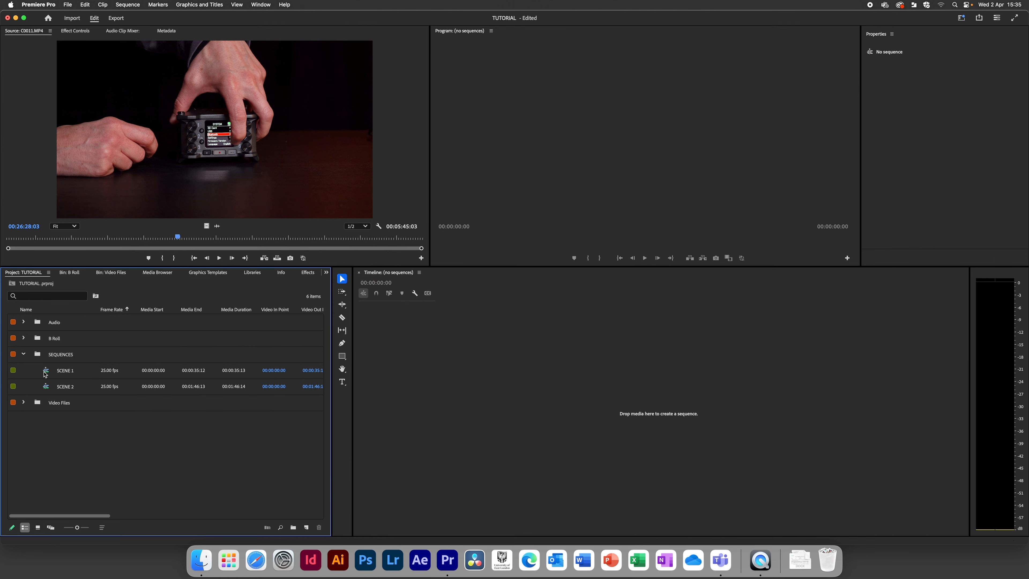
{"action": "double_click", "coordinate": [45, 372]}
{"action": "double_click", "coordinate": [46, 384]}
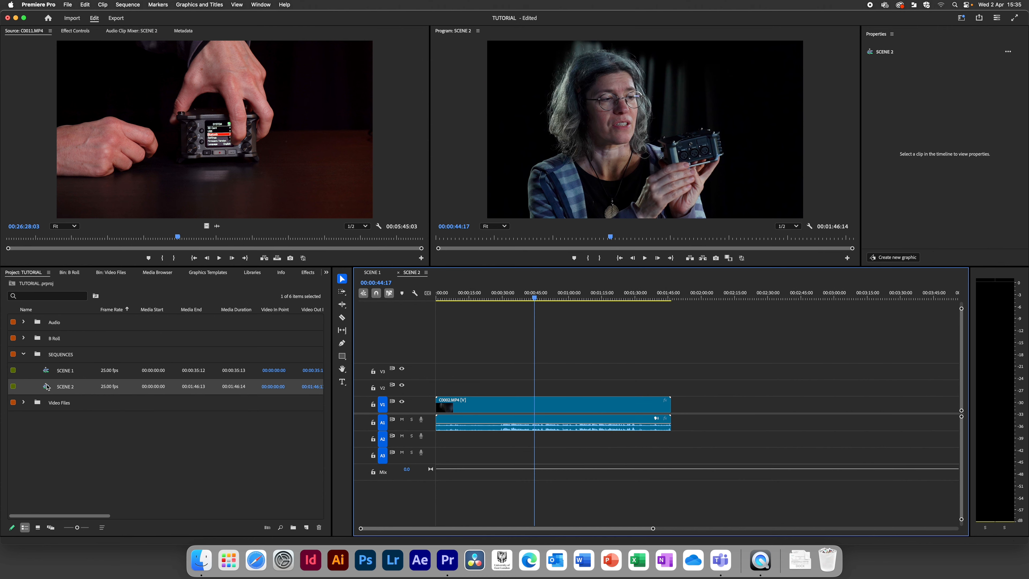
Step: Close the SCENE 2 sequence and move the playhead in SCENE 1 to 00:00:10:01
{"action": "left_click", "coordinate": [398, 273]}
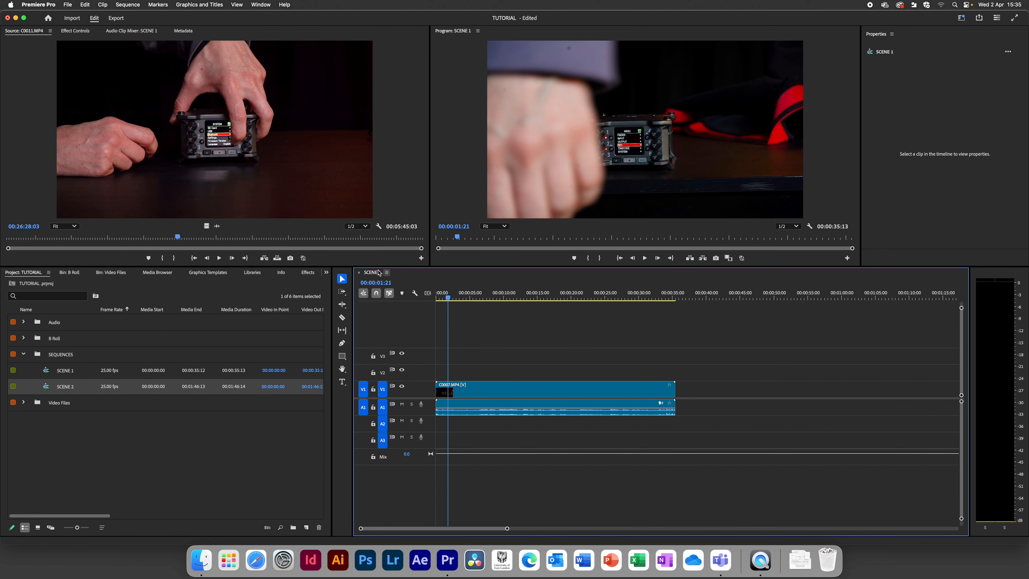
{"action": "left_click", "coordinate": [503, 297]}
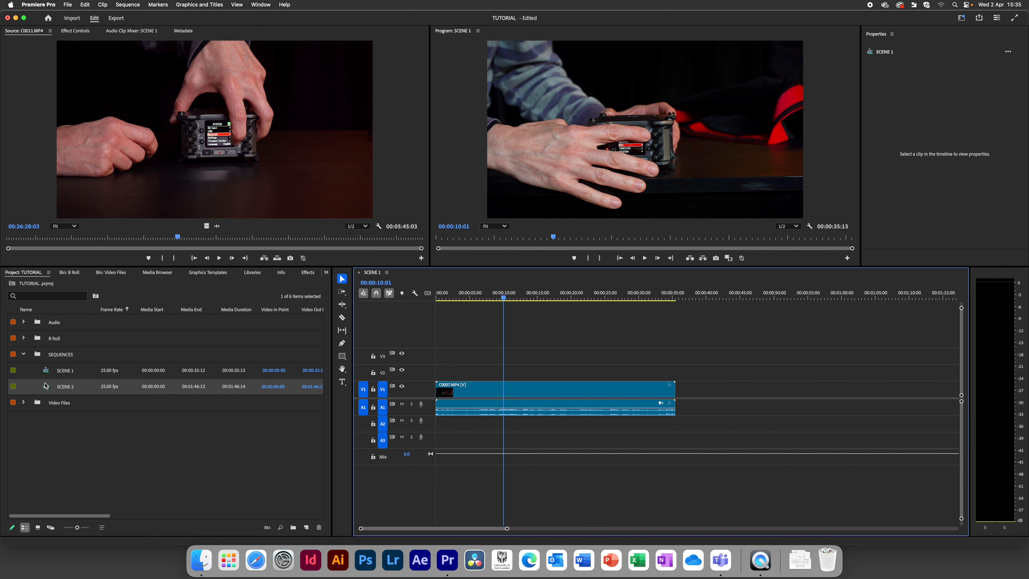
Step: Expand the B Roll bin and open clip C0007.MP4 in the Source Monitor
{"action": "left_click", "coordinate": [24, 338]}
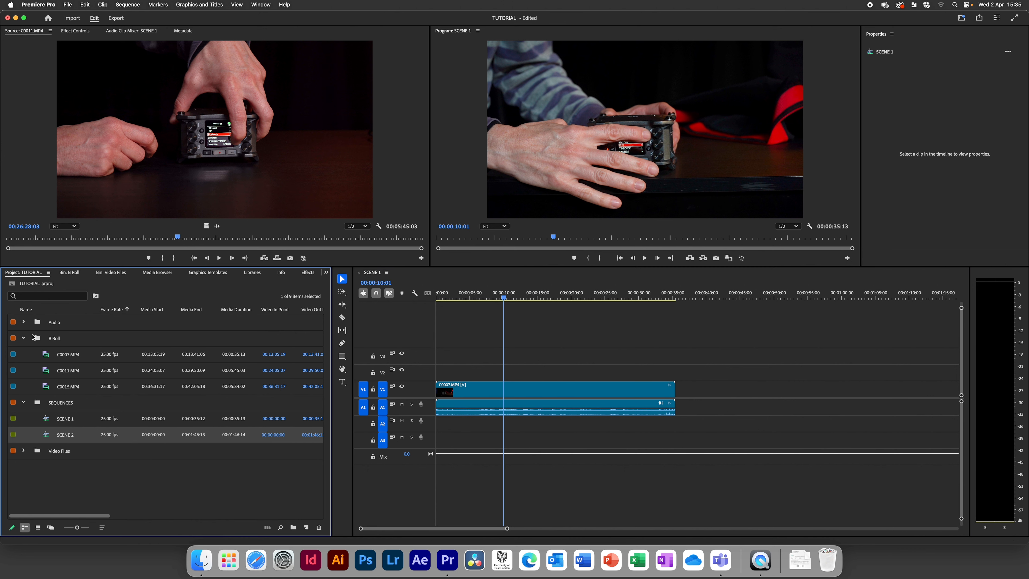
{"action": "double_click", "coordinate": [46, 356]}
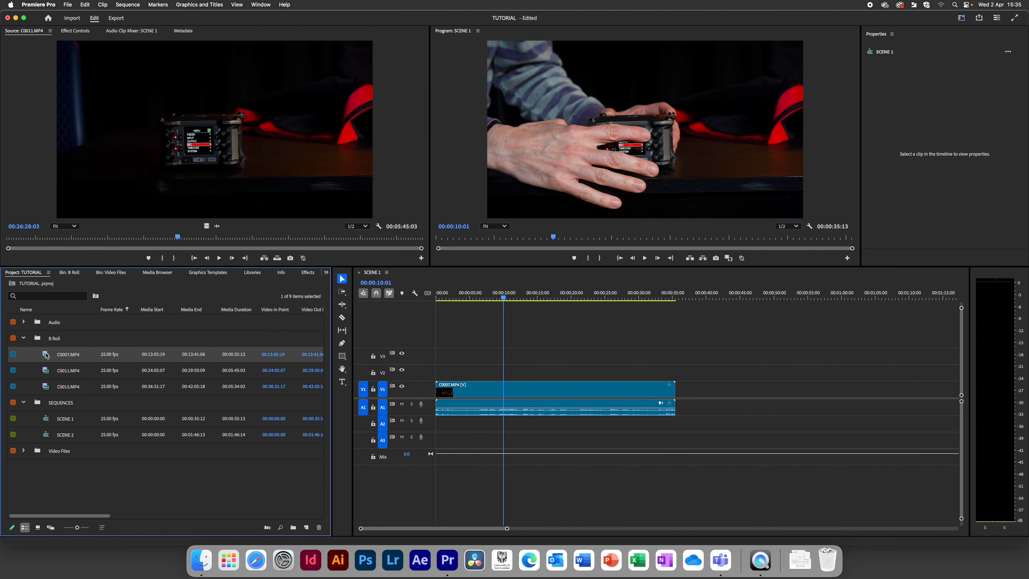
Step: Append the full C0007.MP4 clip from the Source Monitor to the end of SCENE 1 on V1 and move the playhead to 00:00:40:02
{"action": "left_click_drag", "start_coordinate": [93, 238], "coordinate": [102, 239]}
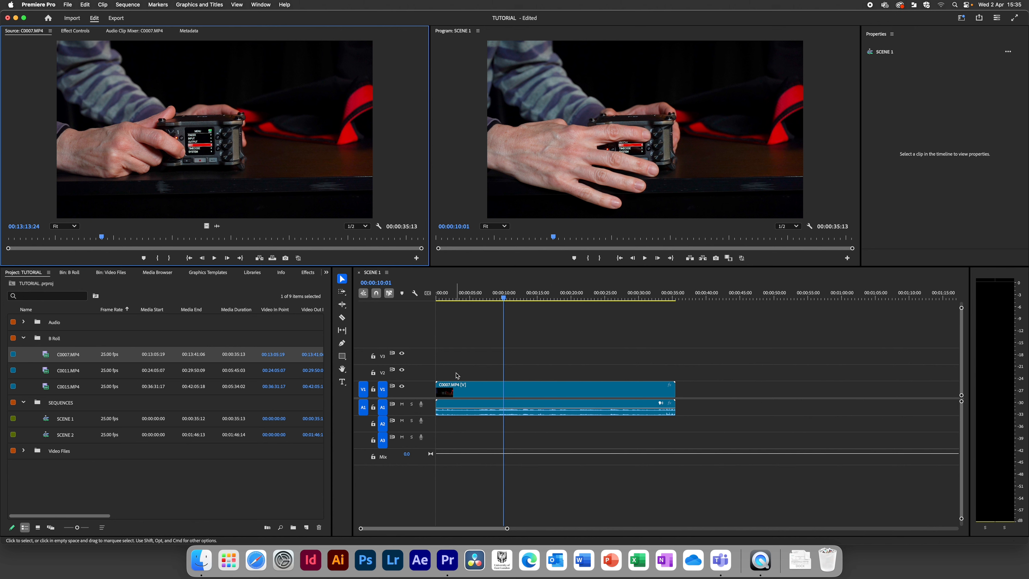
{"action": "left_click_drag", "start_coordinate": [490, 298], "coordinate": [521, 298]}
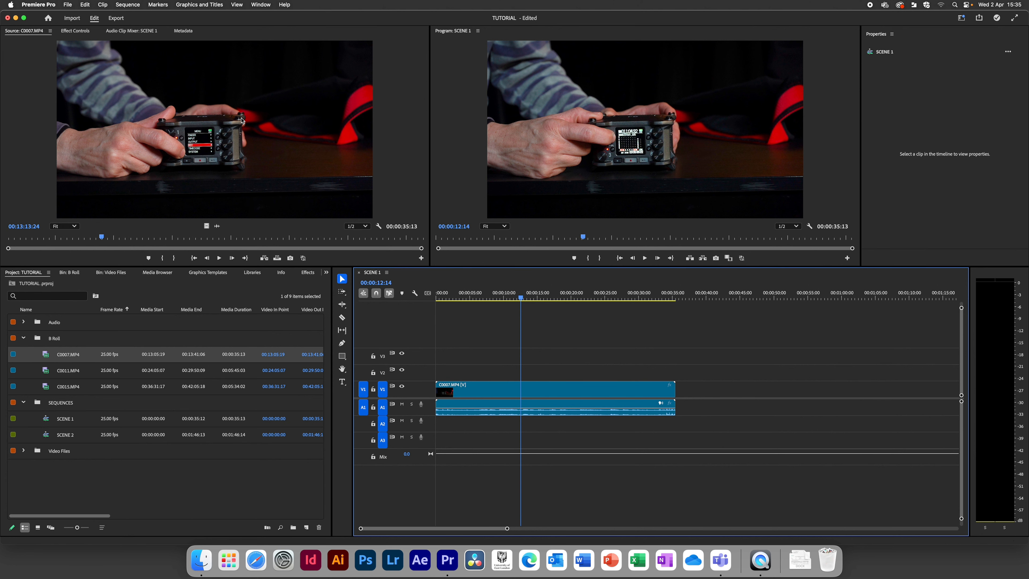
{"action": "left_click_drag", "start_coordinate": [191, 108], "coordinate": [681, 387]}
{"action": "left_click", "coordinate": [716, 296]}
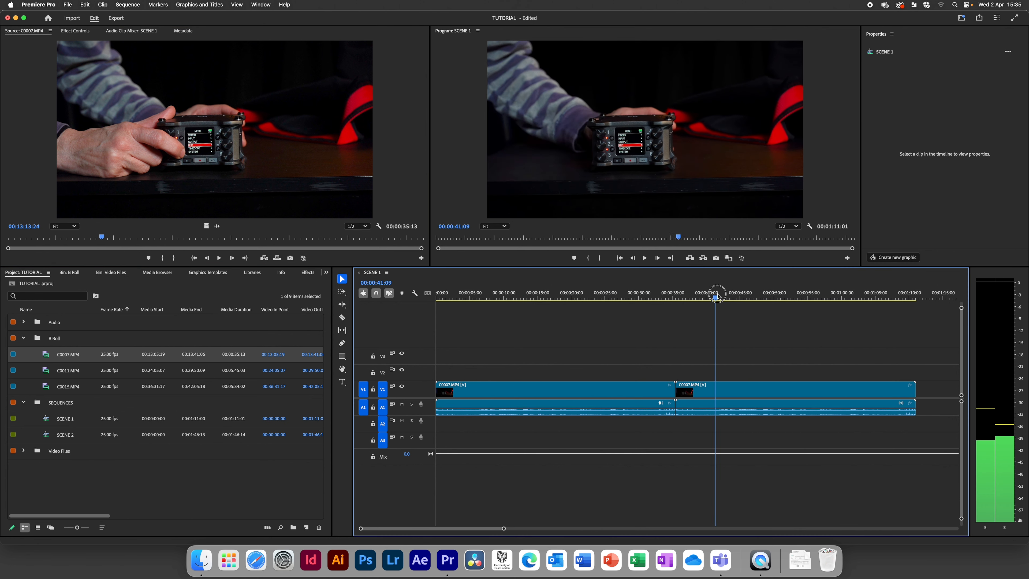
{"action": "left_click_drag", "start_coordinate": [717, 296], "coordinate": [707, 296]}
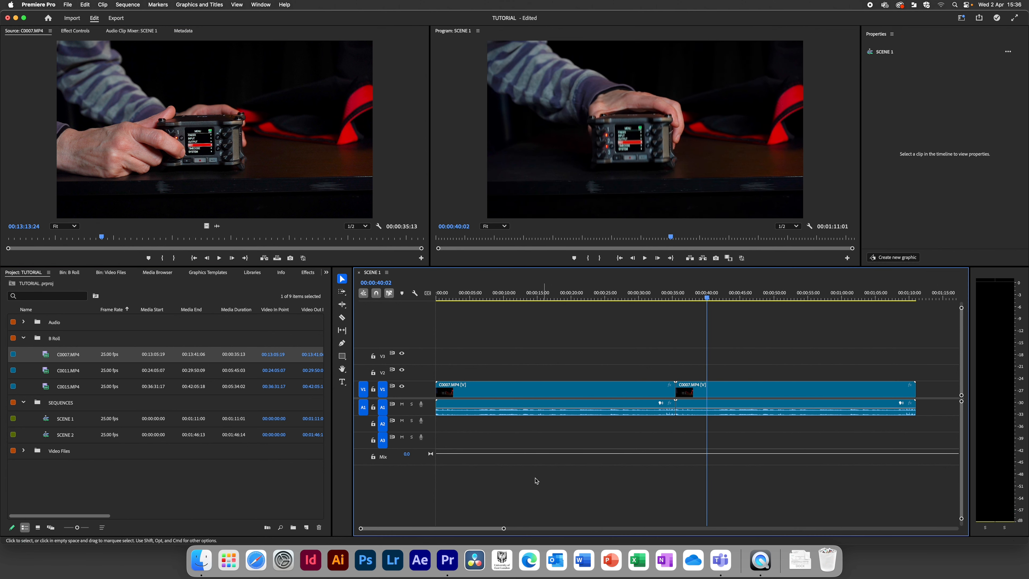
Step: Mark C0007.MP4 from In 00:13:23:23 to Out 00:13:33:00 and place that section on V1, a short gap after the second clip
{"action": "left_click_drag", "start_coordinate": [506, 527], "coordinate": [601, 528]}
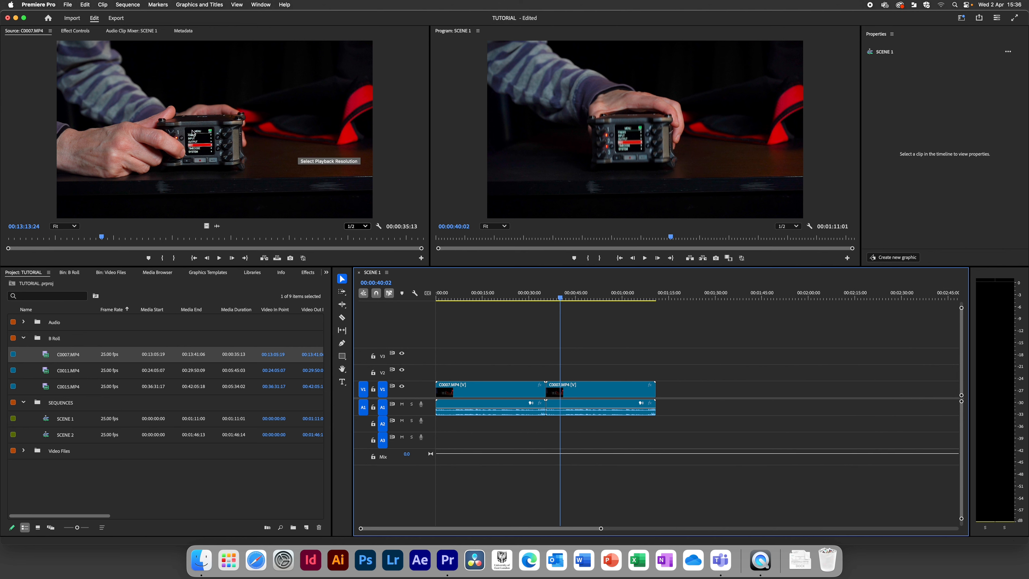
{"action": "left_click_drag", "start_coordinate": [159, 237], "coordinate": [220, 244]}
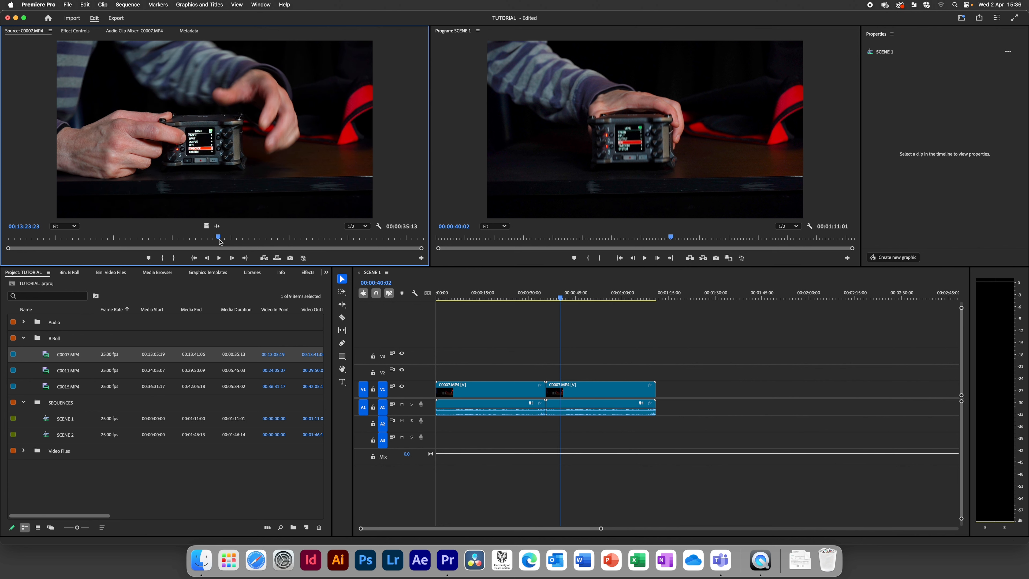
{"action": "key", "text": "i"}
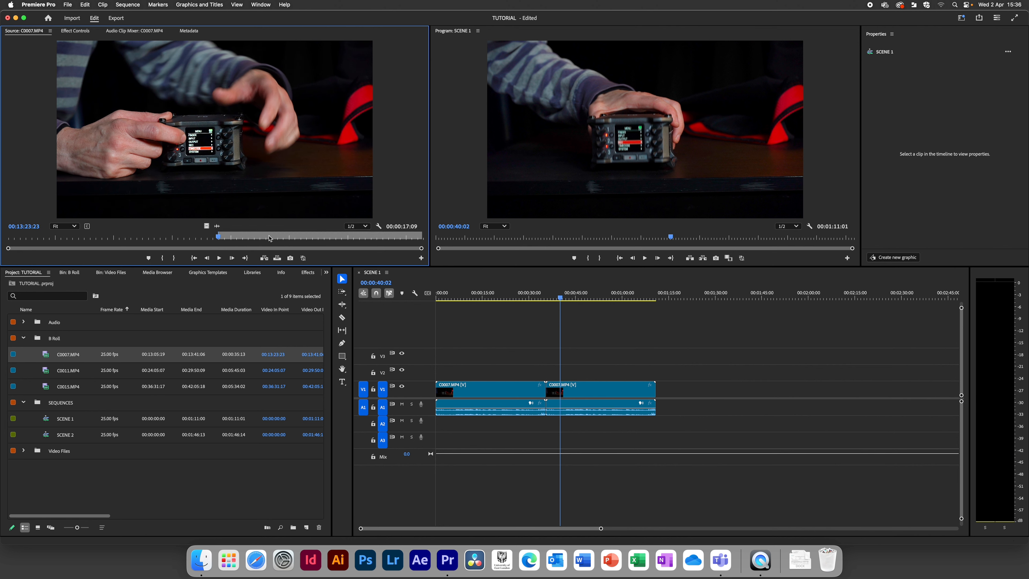
{"action": "left_click_drag", "start_coordinate": [263, 239], "coordinate": [327, 241]}
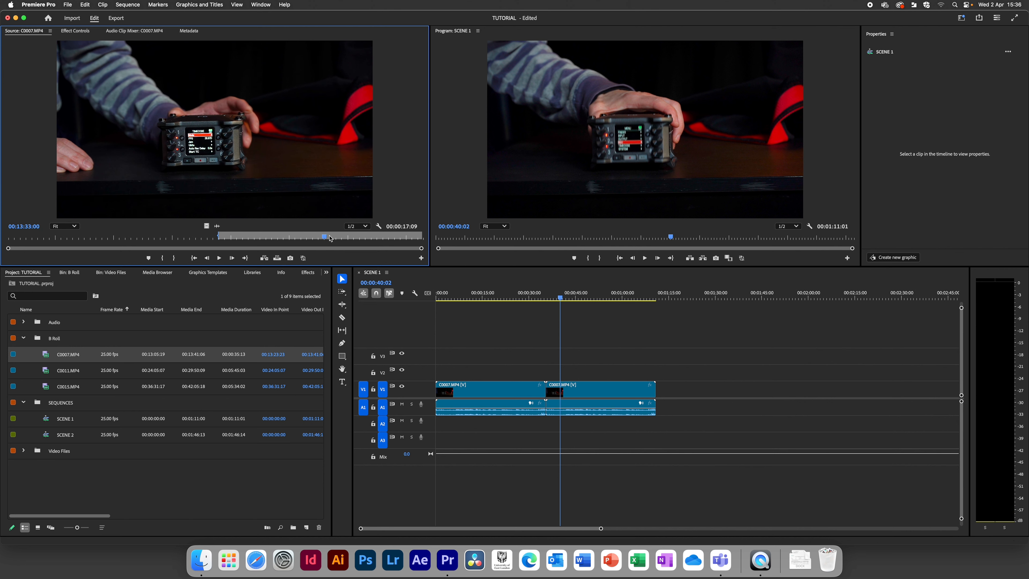
{"action": "key", "text": "o"}
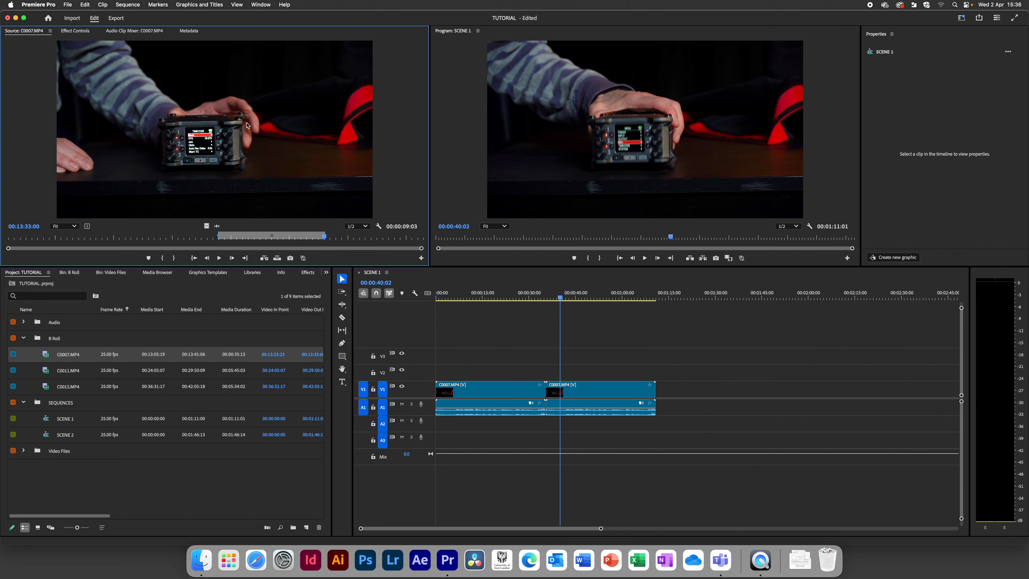
{"action": "left_click_drag", "start_coordinate": [248, 126], "coordinate": [672, 390]}
{"action": "left_click", "coordinate": [688, 297]}
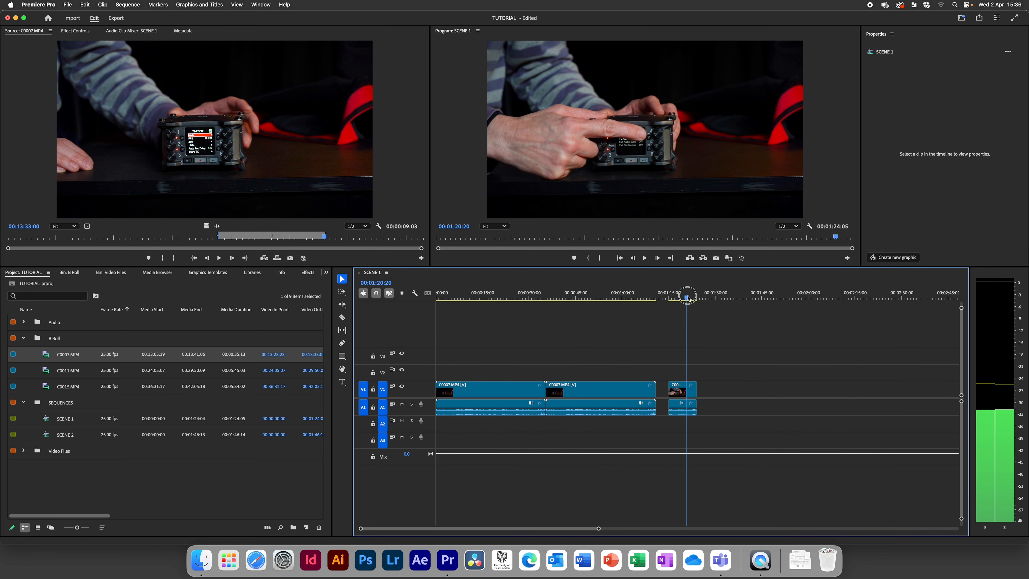
Step: Preview the second C0007.MP4 clip in SCENE 1 and trim its start to 00:00:46:22
{"action": "left_click_drag", "start_coordinate": [583, 296], "coordinate": [555, 295]}
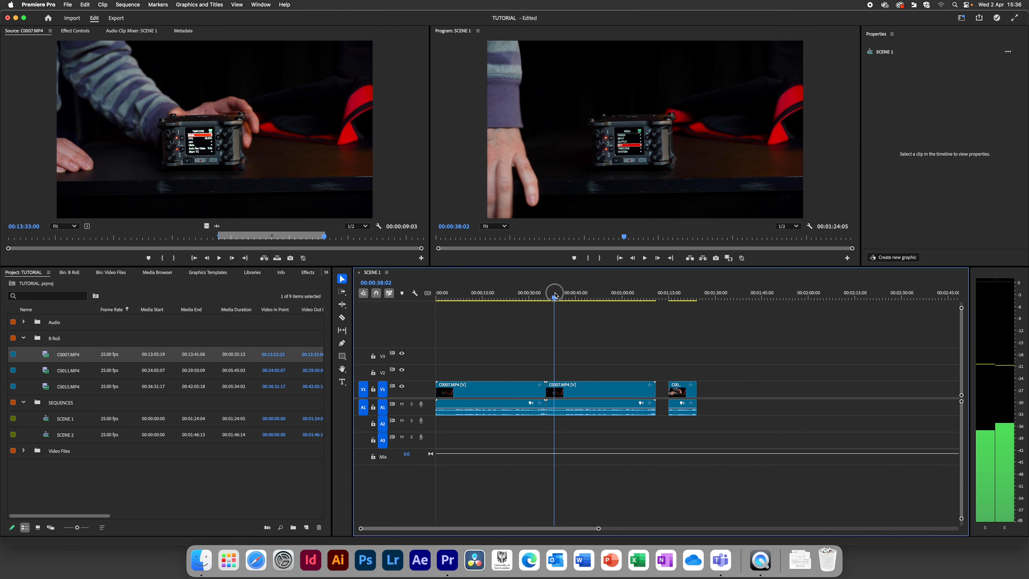
{"action": "key", "text": "space"}
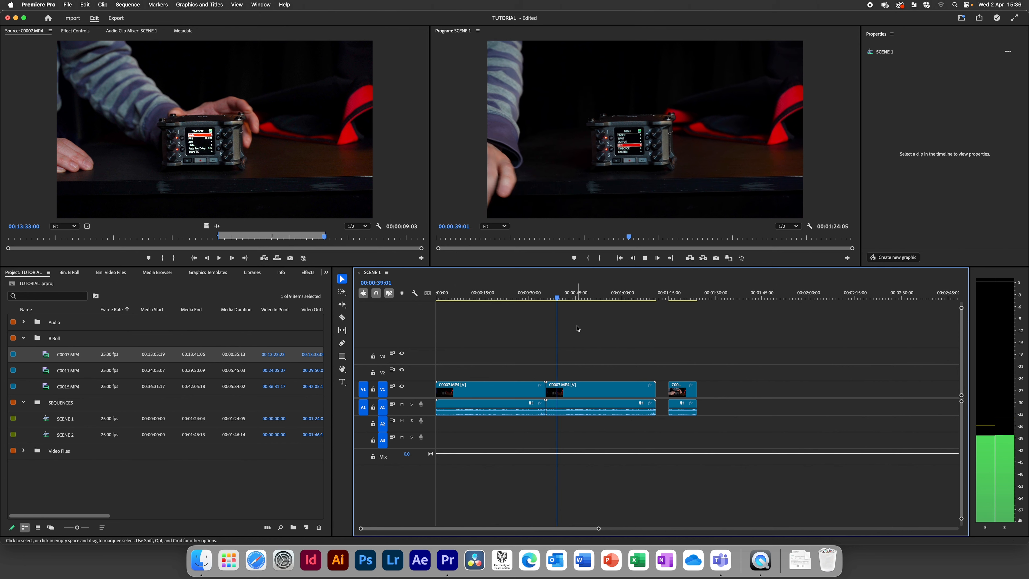
{"action": "key", "text": "space"}
{"action": "left_click_drag", "start_coordinate": [572, 296], "coordinate": [582, 296]}
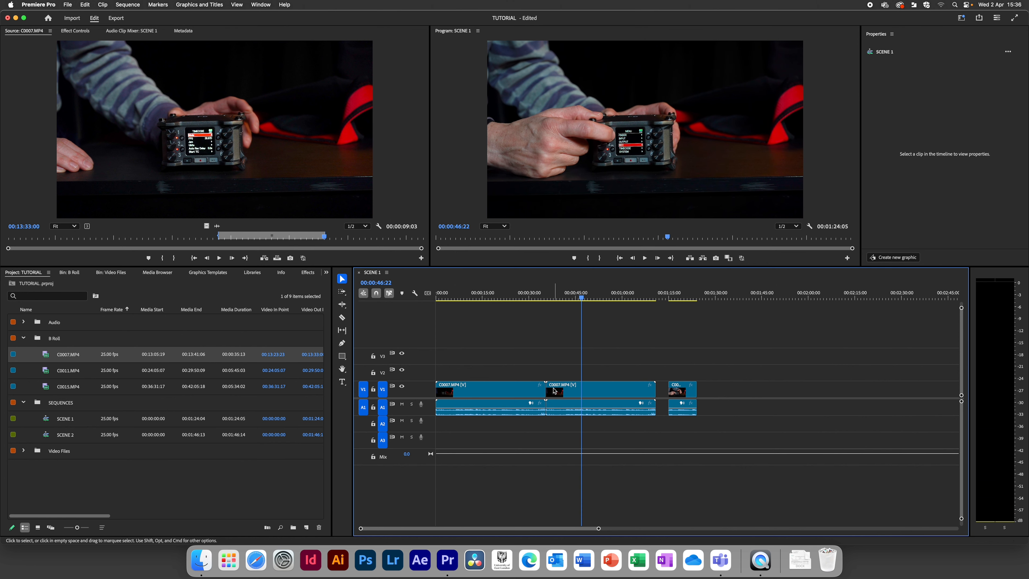
{"action": "left_click_drag", "start_coordinate": [551, 389], "coordinate": [582, 388]}
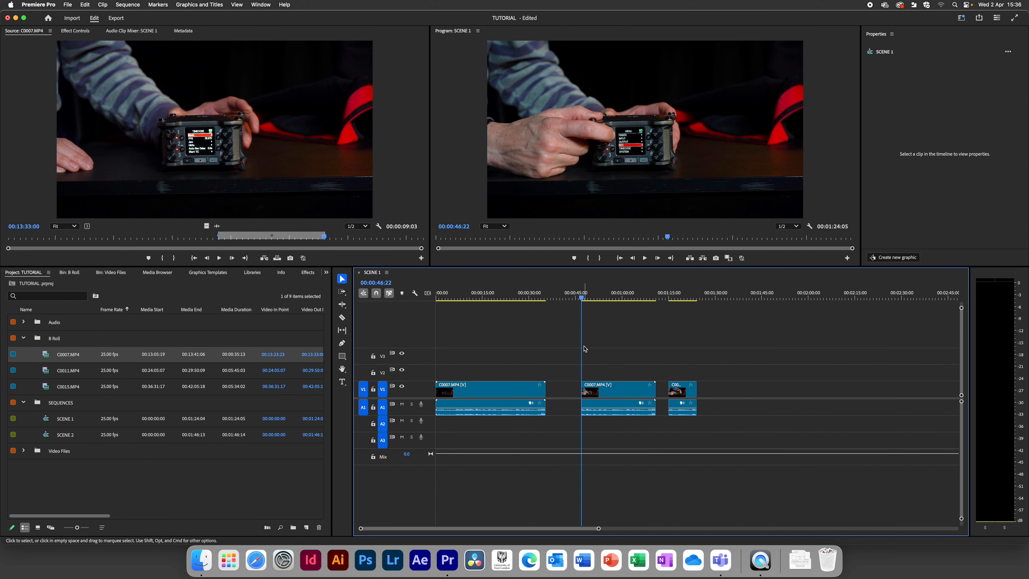
Step: Trim the end of the second clip to just past the one-minute mark and move the playhead to 00:00:54:22
{"action": "left_click_drag", "start_coordinate": [587, 302], "coordinate": [627, 298]}
{"action": "left_click_drag", "start_coordinate": [649, 394], "coordinate": [627, 394]}
{"action": "left_click", "coordinate": [608, 297]}
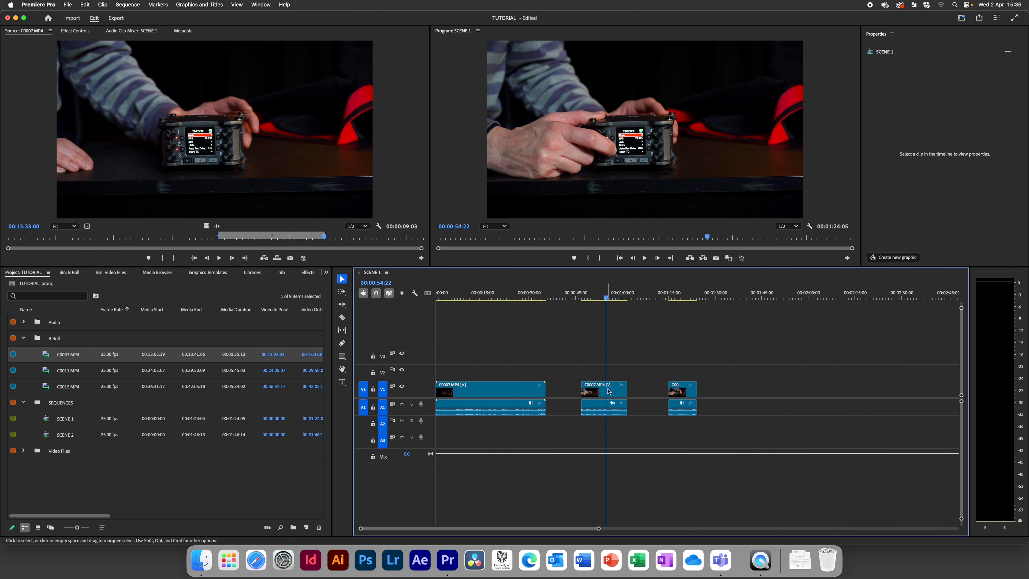
Step: Move the trimmed second clip against the end of the first clip and shift the short third clip to just after it
{"action": "left_click_drag", "start_coordinate": [609, 391], "coordinate": [580, 390]}
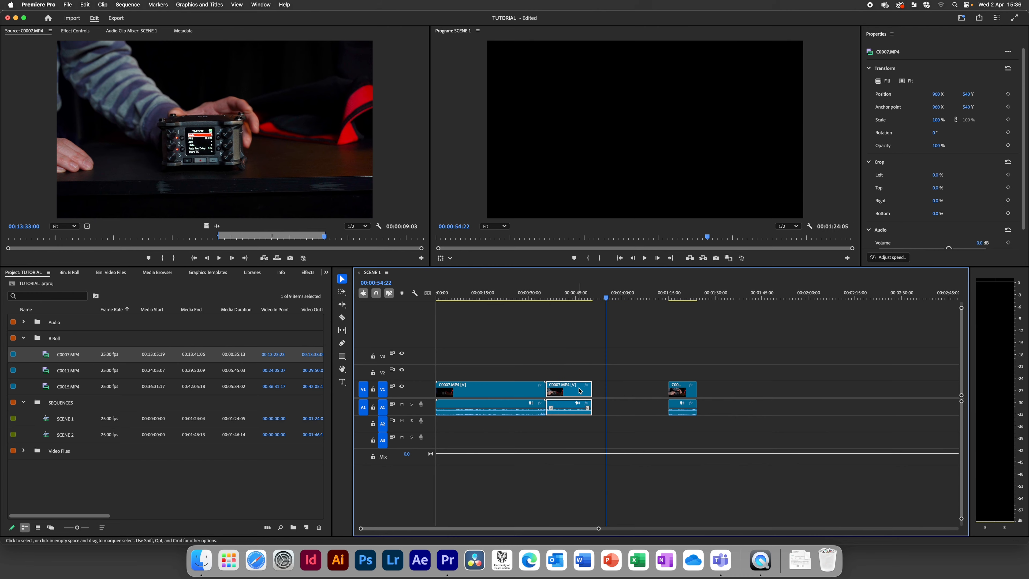
{"action": "left_click_drag", "start_coordinate": [684, 395], "coordinate": [615, 396]}
{"action": "left_click", "coordinate": [623, 366]}
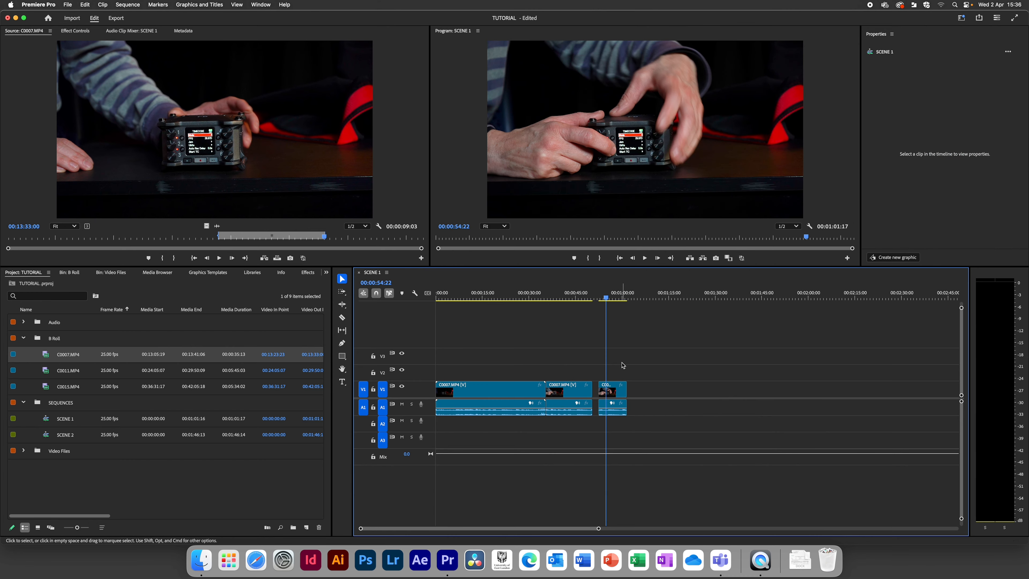